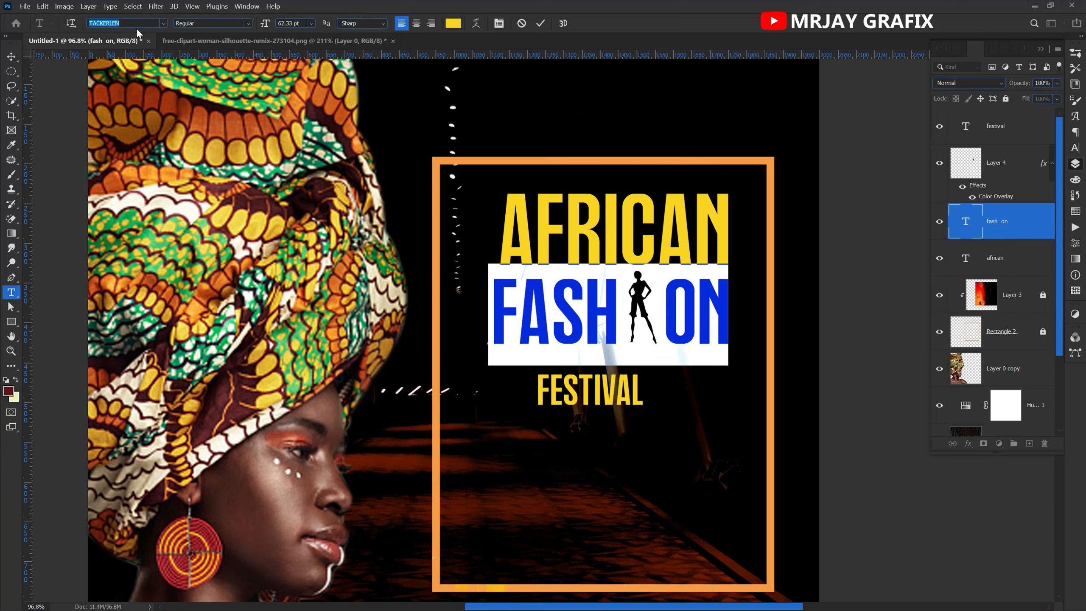
Change the font of the "FASH ON" title text to POLAROID Regular.
text(pol)
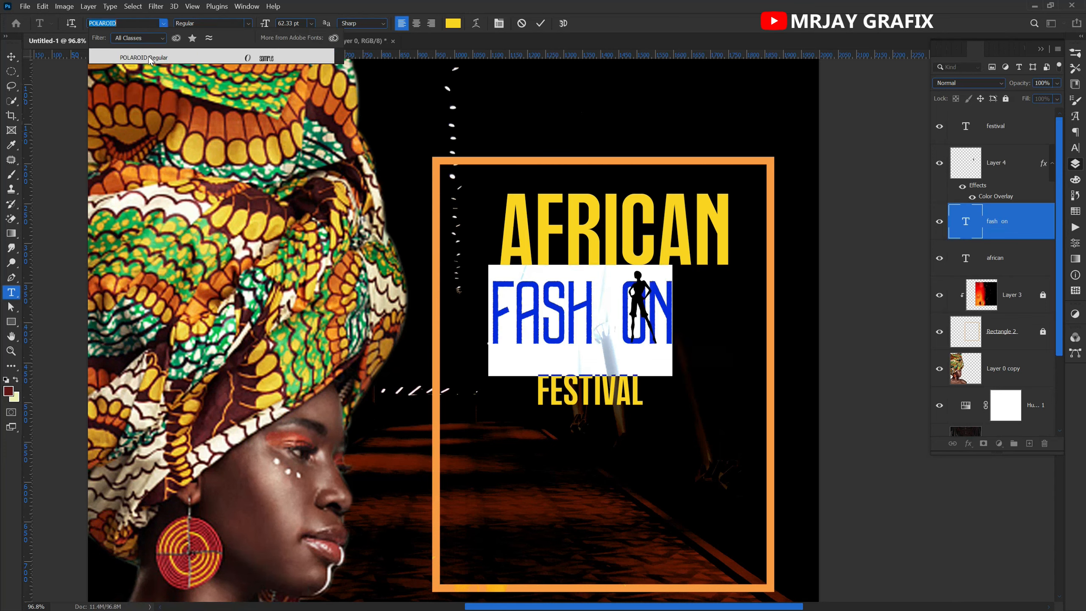
click(146, 58)
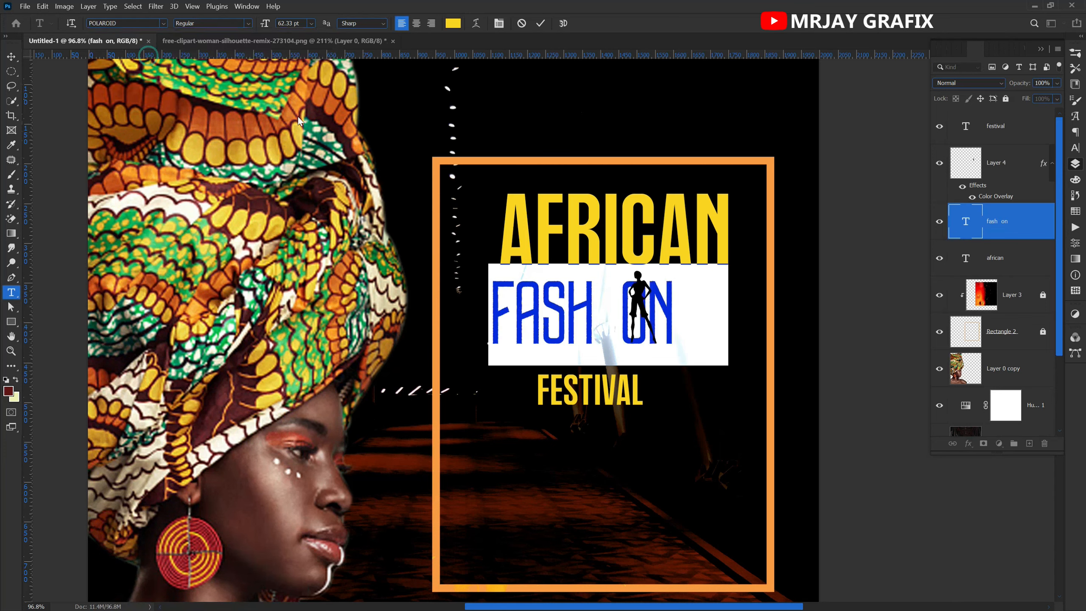
click(541, 23)
key(v)
Move FESTIVAL lower in the frame and scale the FASH ON text to match the width of AFRICAN.
click(567, 393)
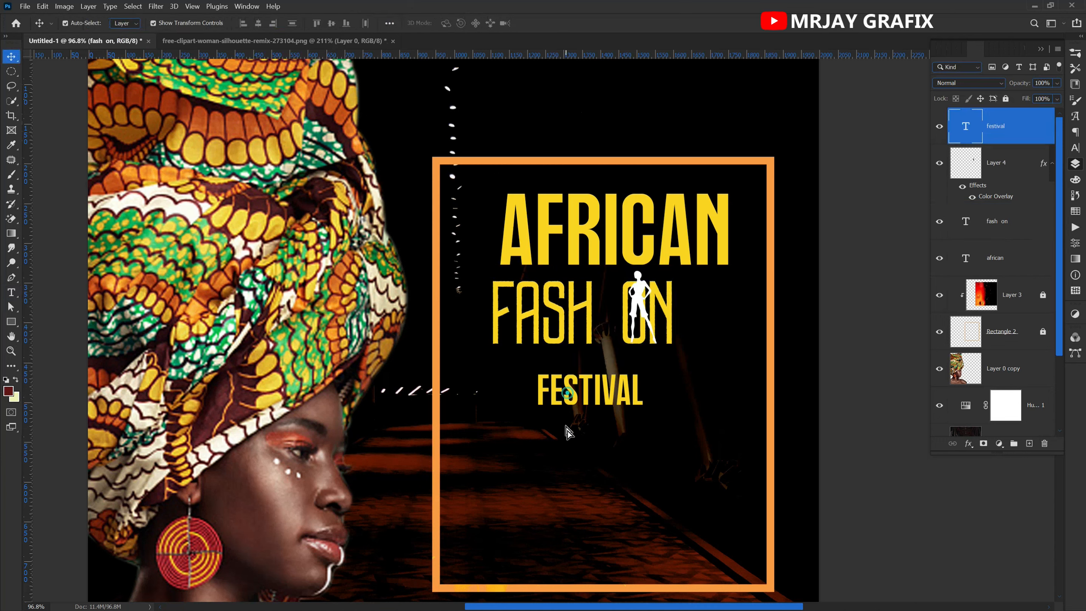
drag(567, 432, 567, 429)
click(560, 306)
mouse_move(672, 314)
mouse_down()
mouse_move(734, 320)
mouse_move(675, 307)
mouse_up()
key(Return)
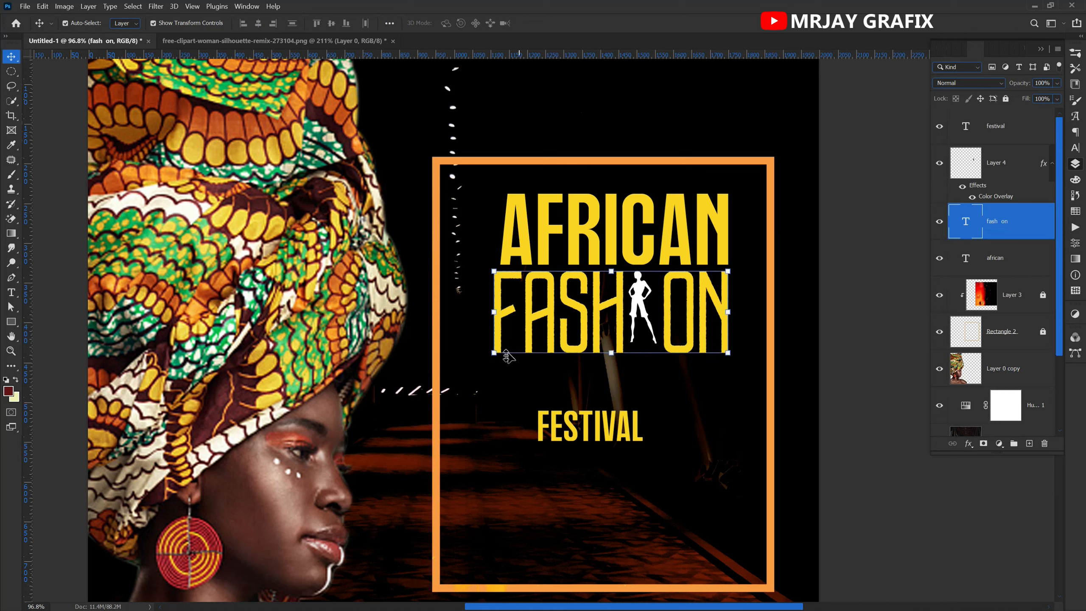
key(ctrl+t)
drag(485, 399, 493, 400)
key(Return)
Reposition the white woman silhouette in the gap of FASH ON and enlarge it to about 110.71%.
mouse_move(637, 317)
mouse_down()
mouse_move(643, 305)
mouse_move(642, 317)
mouse_up()
drag(658, 278, 660, 270)
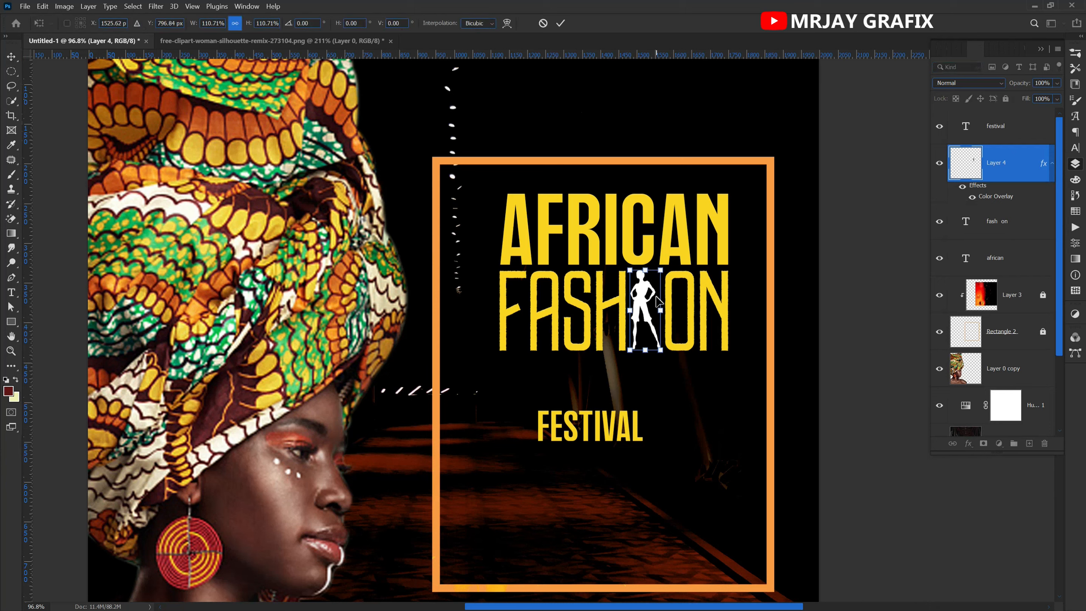
key(Return)
Move FESTIVAL up beneath FASH ON and change its font to Hanson Bold.
click(576, 433)
drag(576, 433, 562, 385)
key(t)
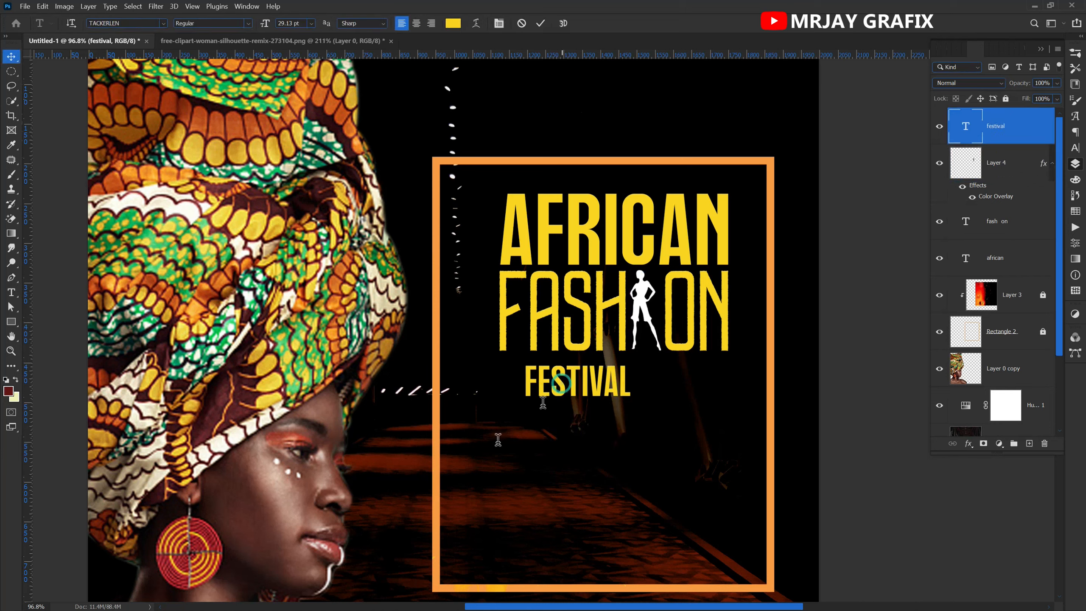
double_click(562, 384)
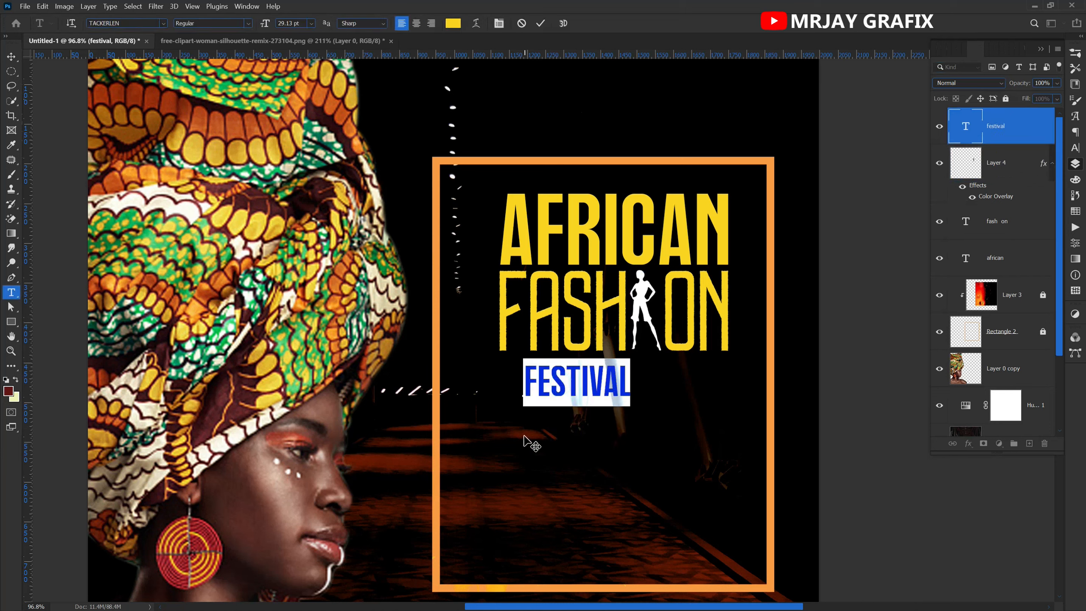
click(147, 25)
text(han)
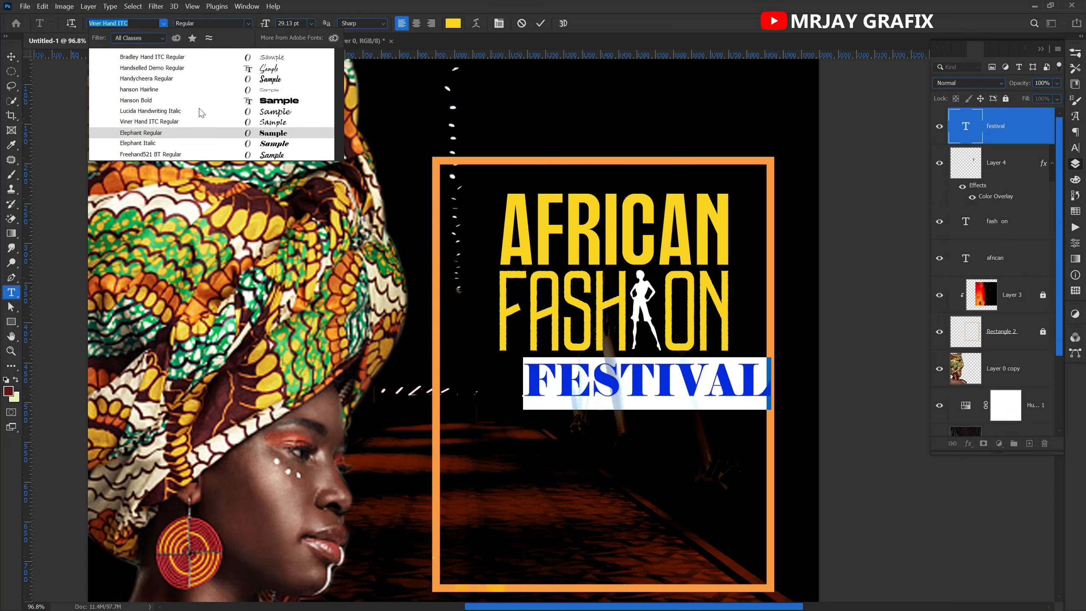
click(201, 98)
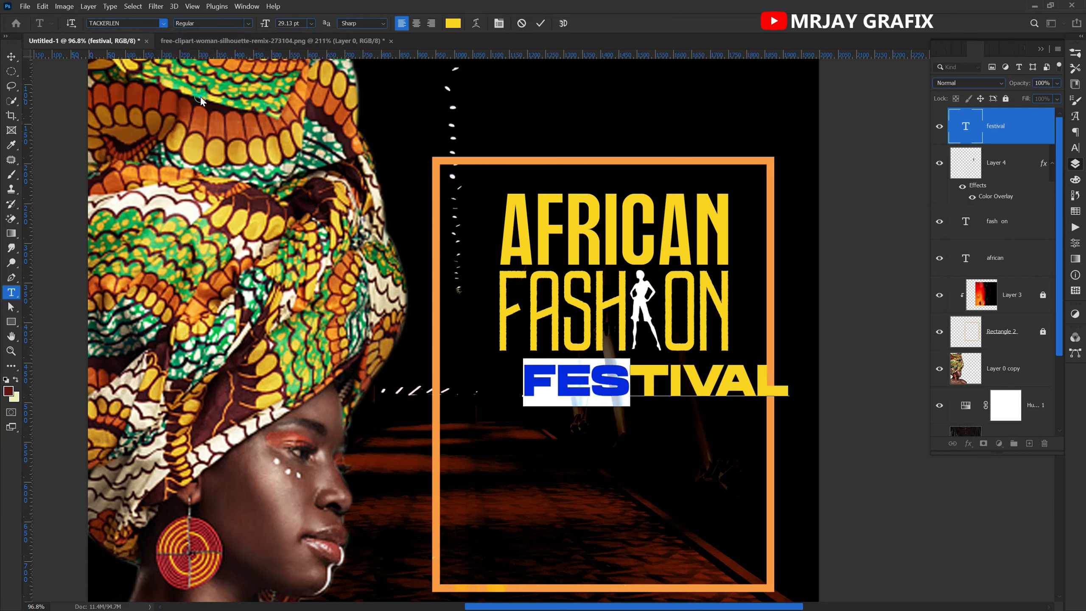
click(852, 240)
Align FESTIVAL with the title's left edge and scale it to about 86.06% to match the title's width.
key(v)
drag(695, 374, 647, 378)
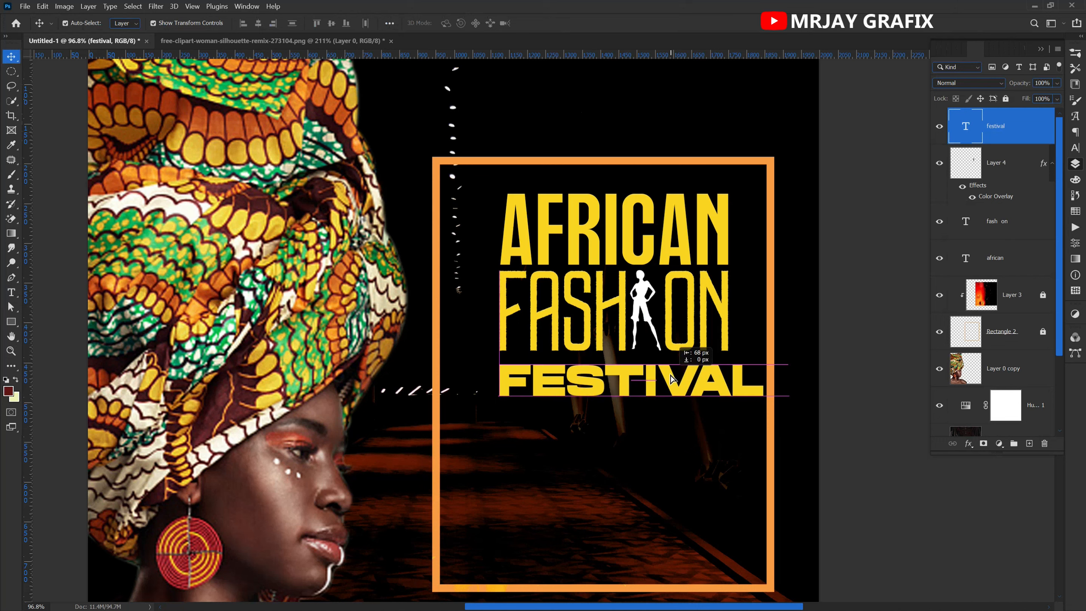
drag(761, 402, 725, 402)
key(Return)
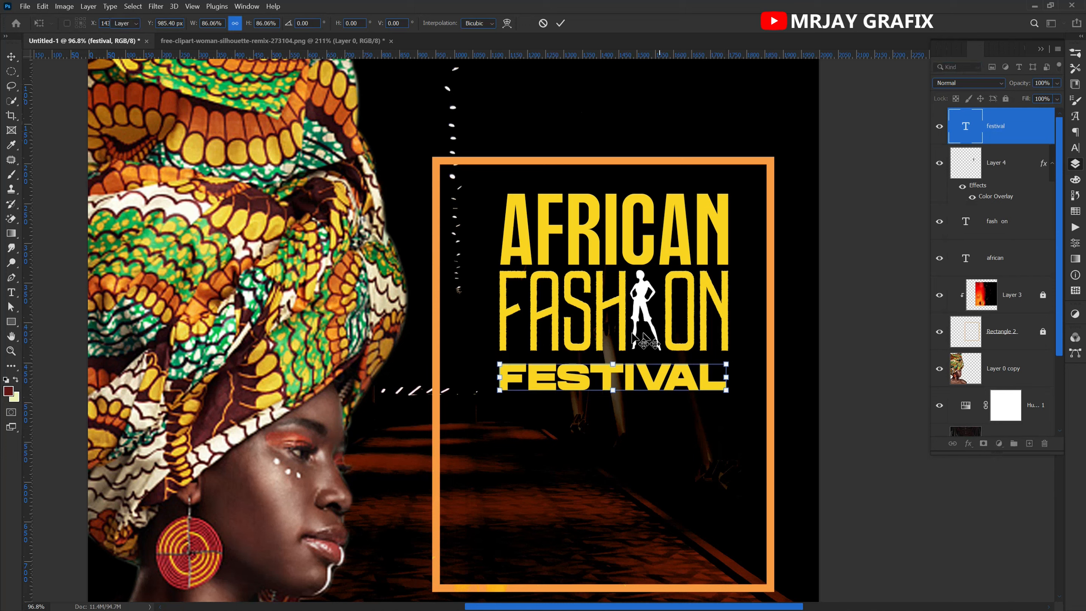
Select all the title text together with the silhouette and move the group down, centred horizontally in the orange frame.
click(485, 209)
drag(485, 210, 674, 423)
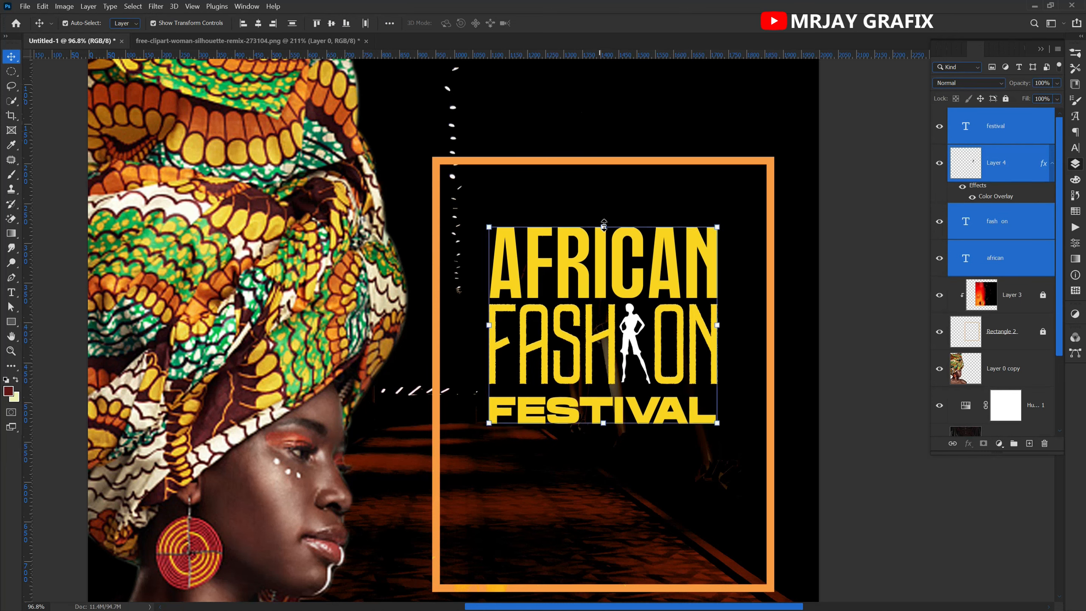
click(602, 227)
mouse_move(602, 226)
mouse_down()
mouse_move(593, 206)
mouse_move(601, 225)
mouse_up()
key(Return)
click(590, 489)
click(572, 267)
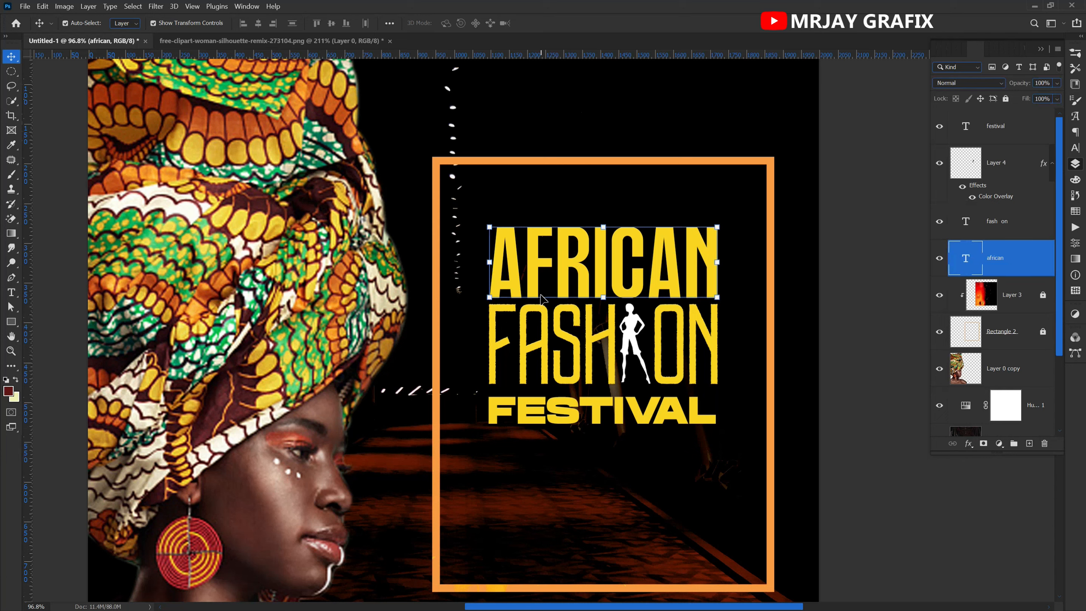
double_click(596, 251)
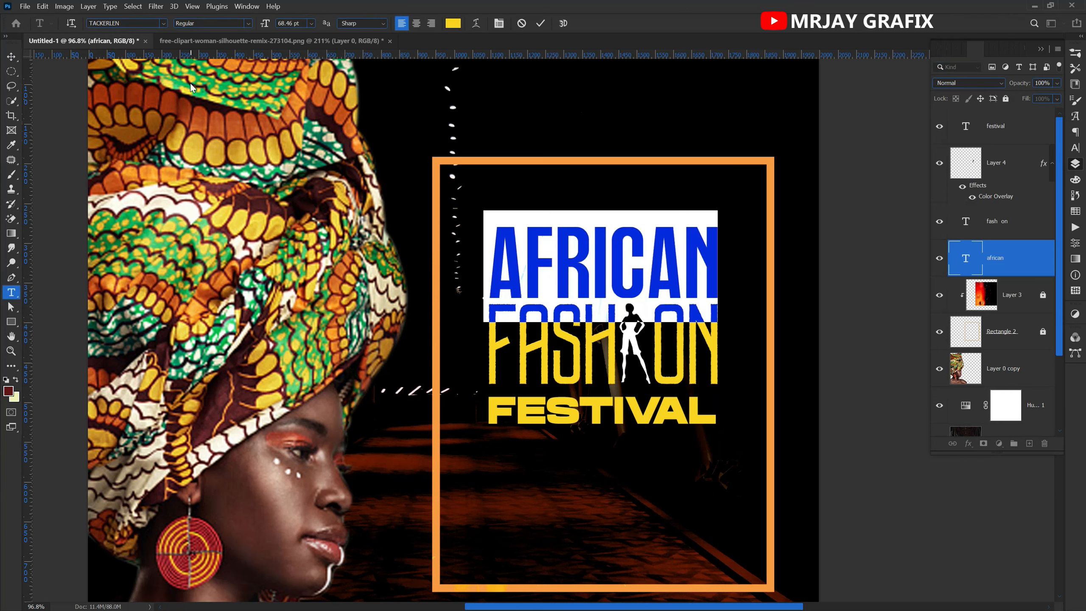
click(541, 22)
key(v)
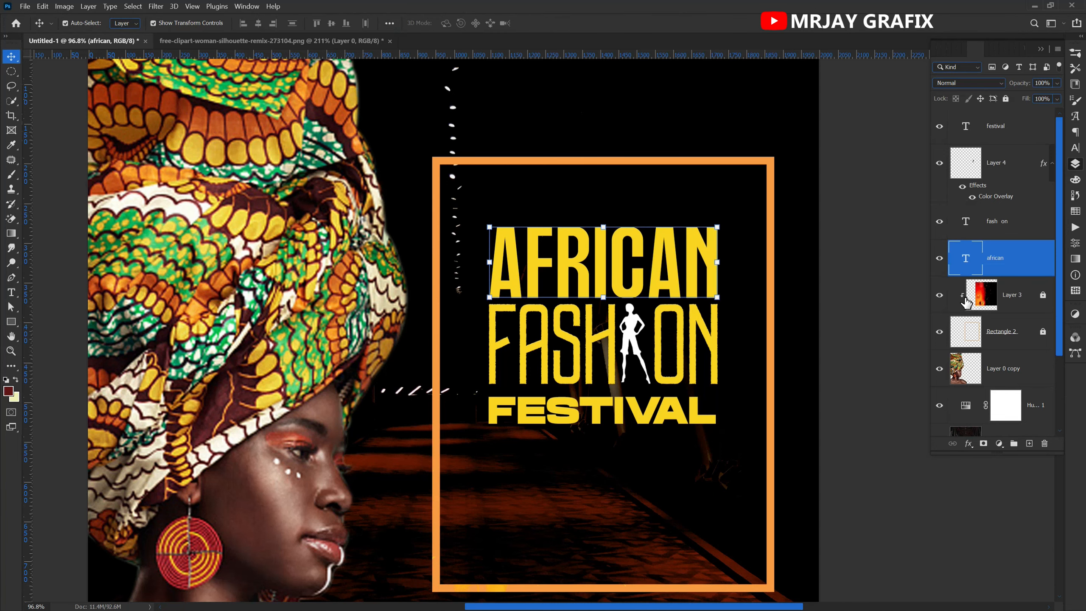
Move the FESTIVAL text up slightly to tighten the gap below FASH ON.
click(799, 331)
key(ctrl+minus)
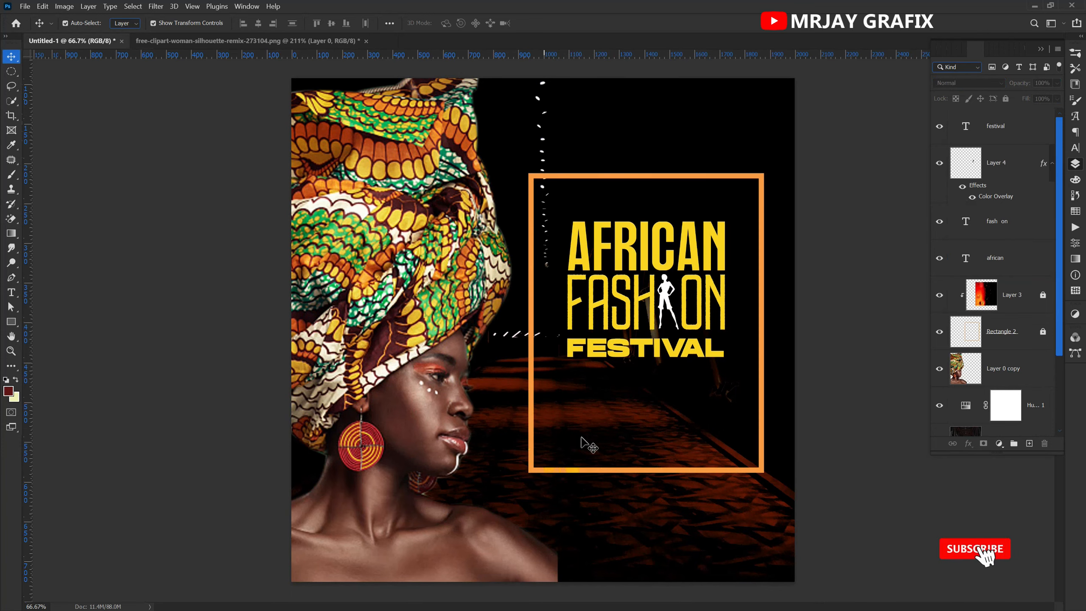
scroll(641, 415, up, 3)
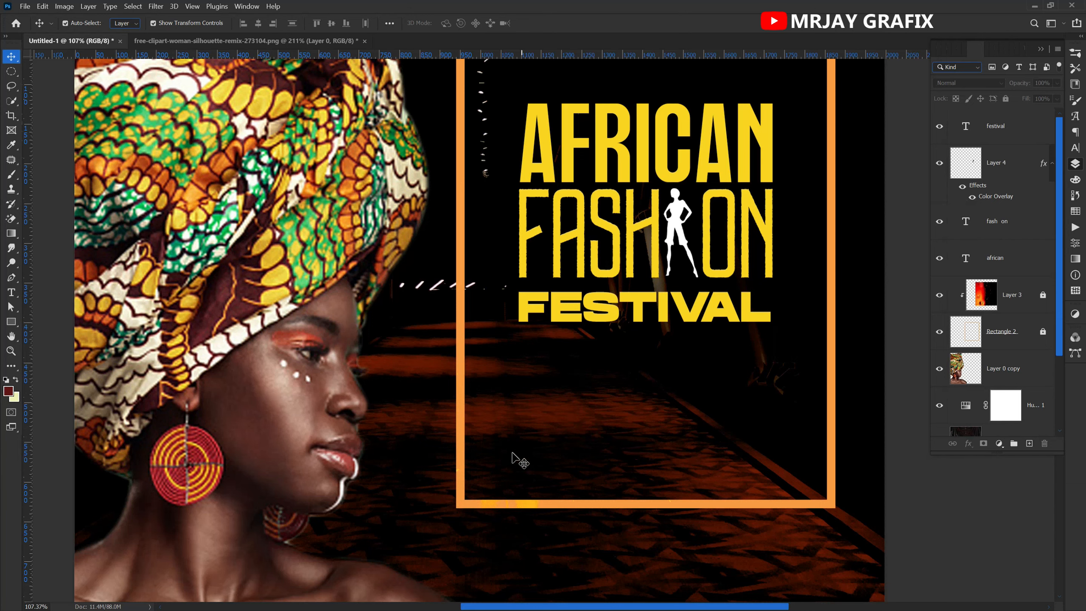
scroll(497, 433, down, 2)
scroll(496, 433, up, 2)
drag(611, 299, 609, 301)
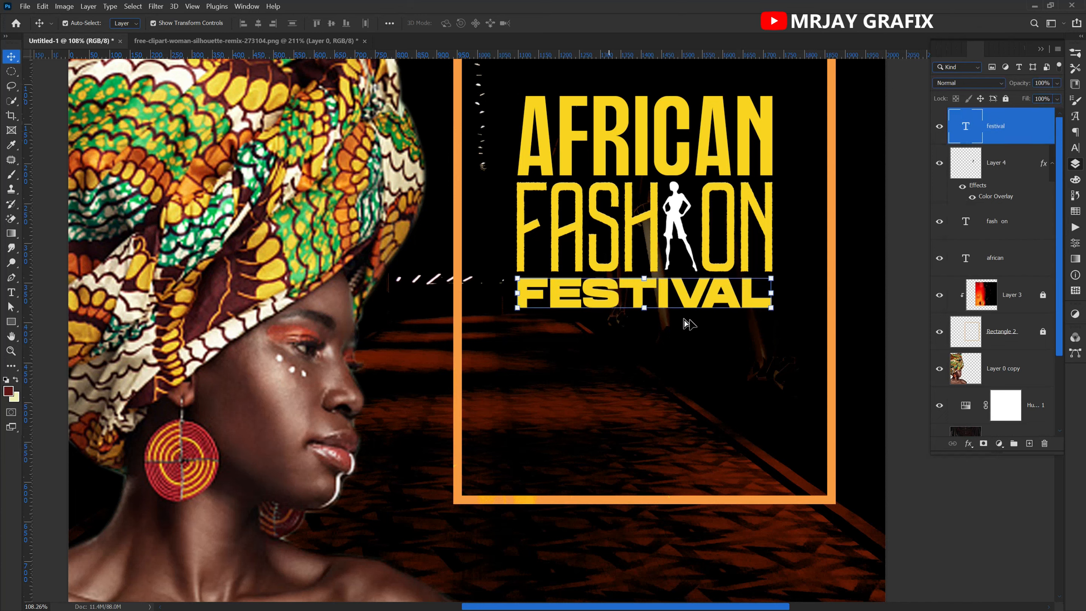
click(632, 345)
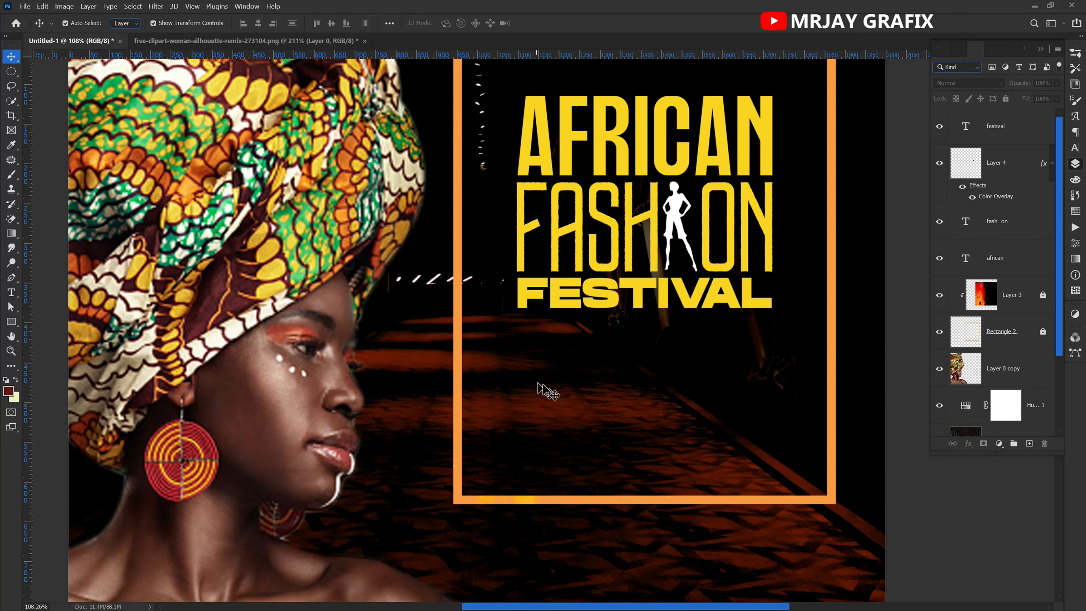
Draw a filled rectangle about 657 px wide and 102 px high beneath FESTIVAL inside the orange frame.
click(11, 324)
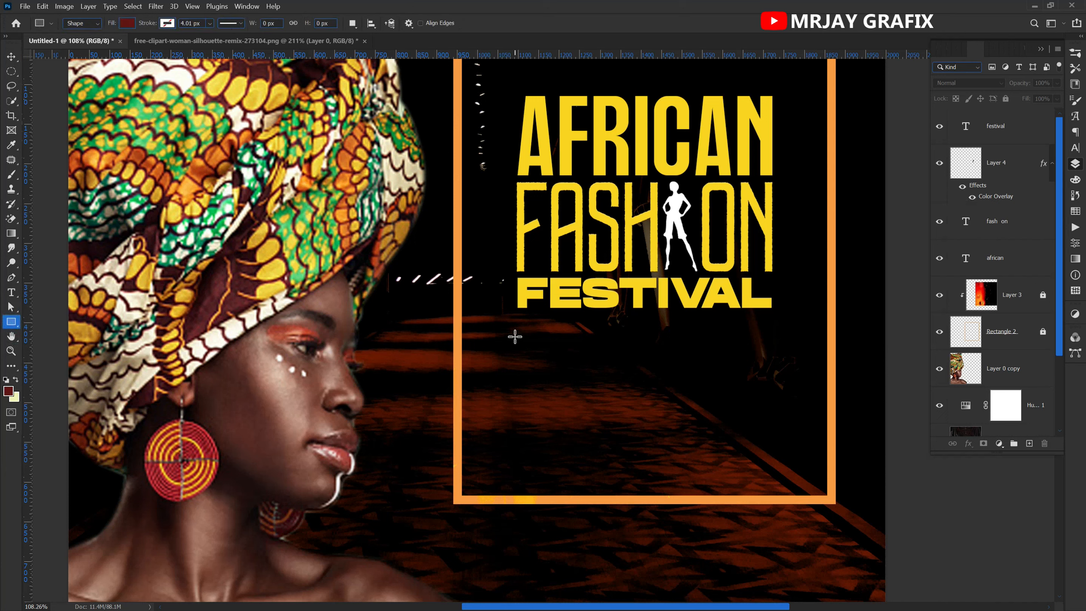
drag(518, 336, 785, 377)
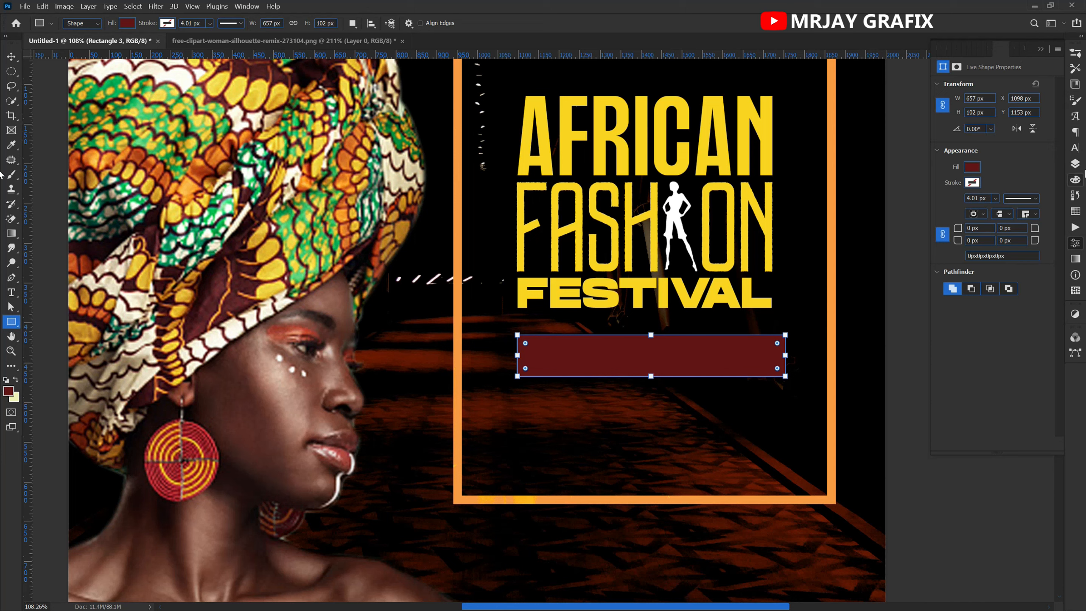
click(1075, 165)
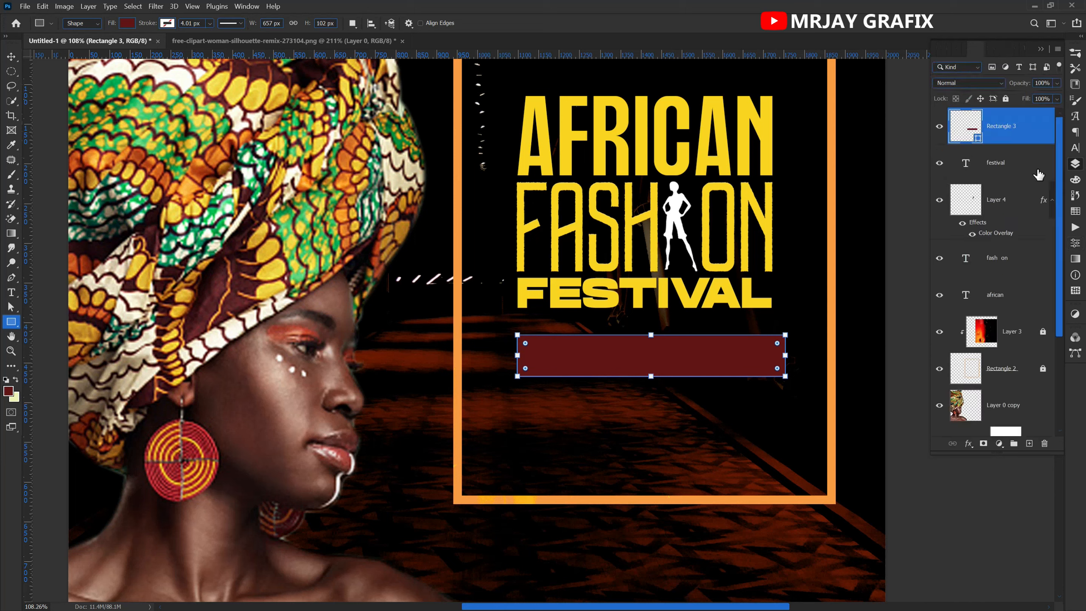
Recolour the new rectangle bright red (e50006), using a red sampled from the earring as the starting point.
double_click(976, 139)
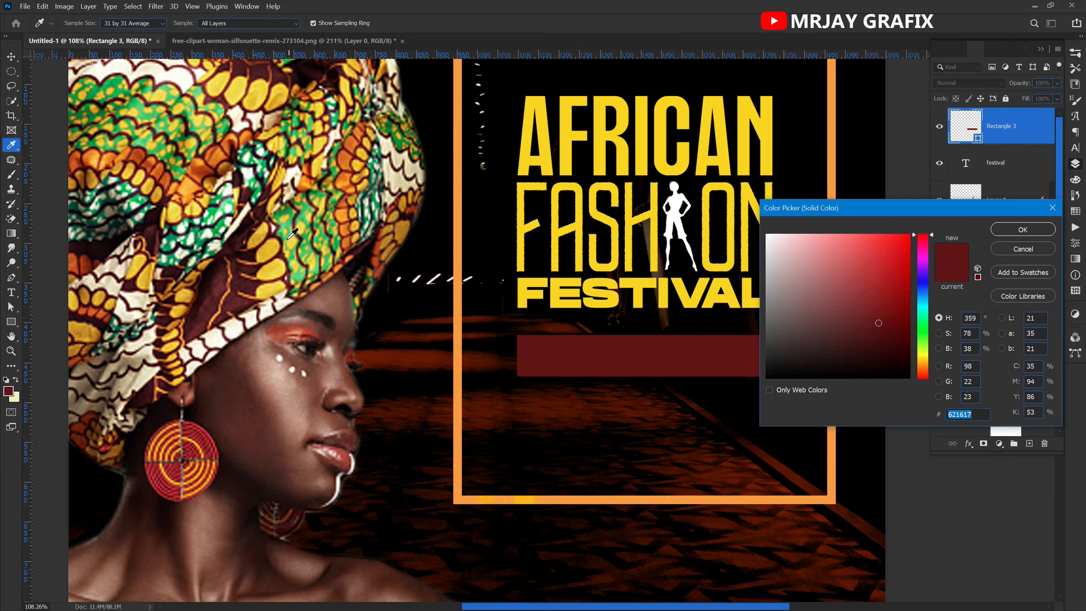
click(294, 225)
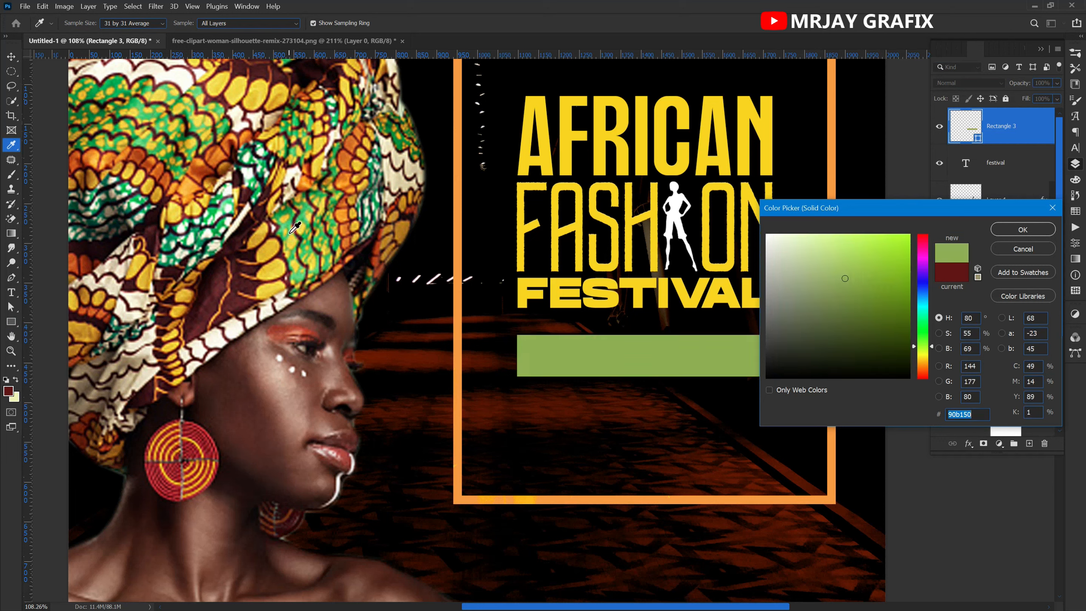
click(201, 419)
click(208, 430)
drag(899, 260, 919, 251)
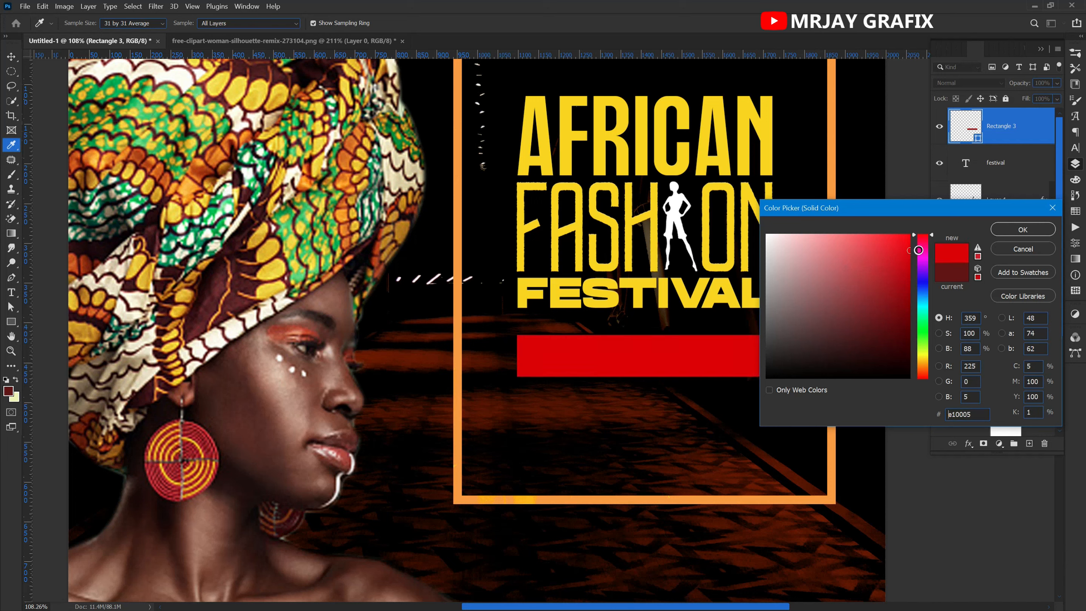
click(1023, 231)
key(v)
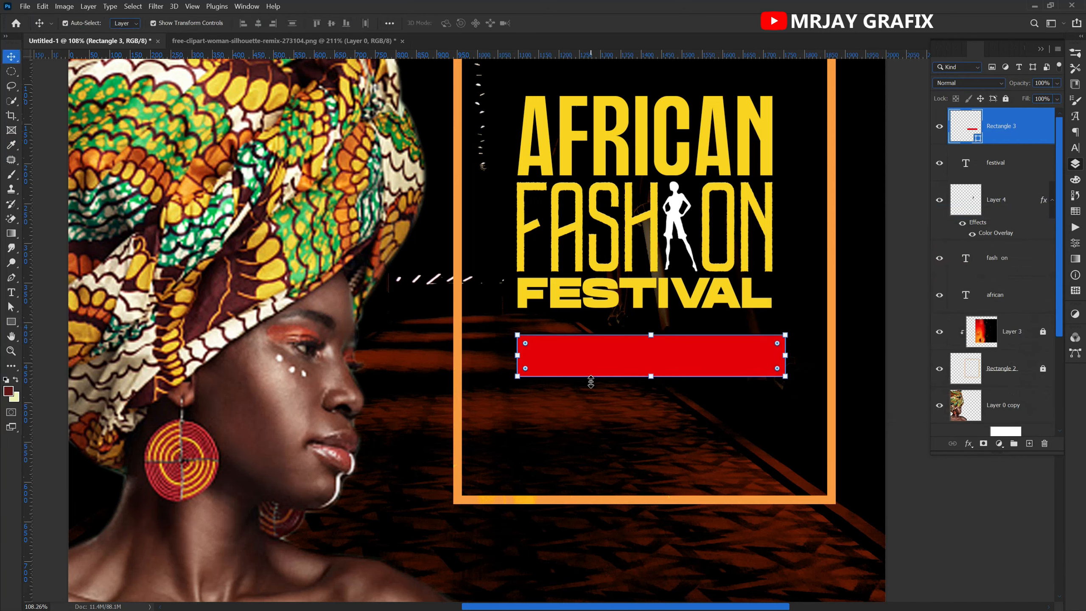
click(563, 451)
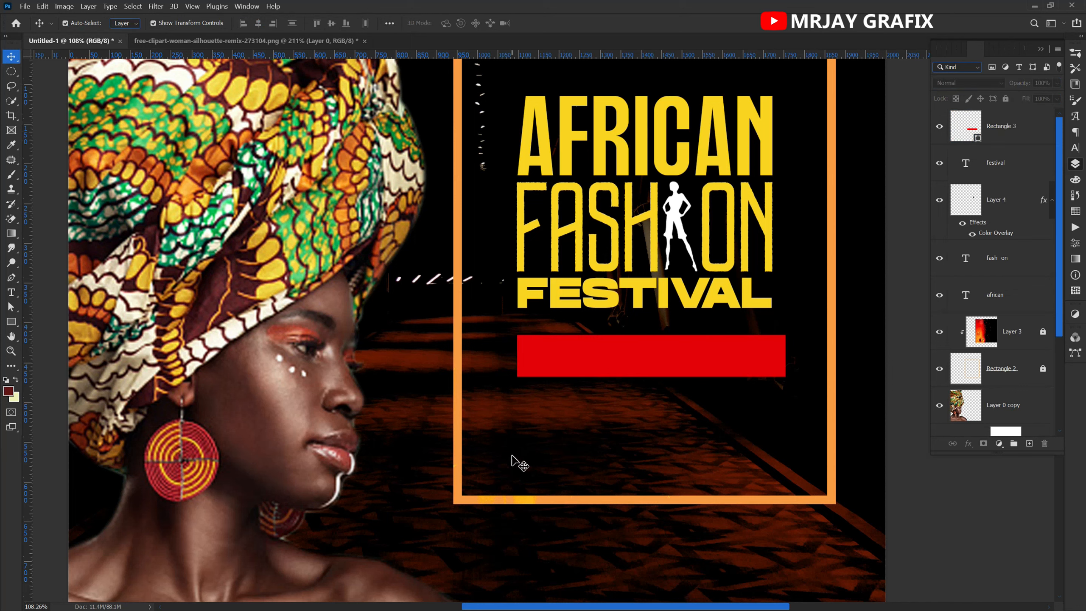
Add the text "COMING SOON" in yellow TACKERLEN at 16.07 pt over the red rectangle.
key(t)
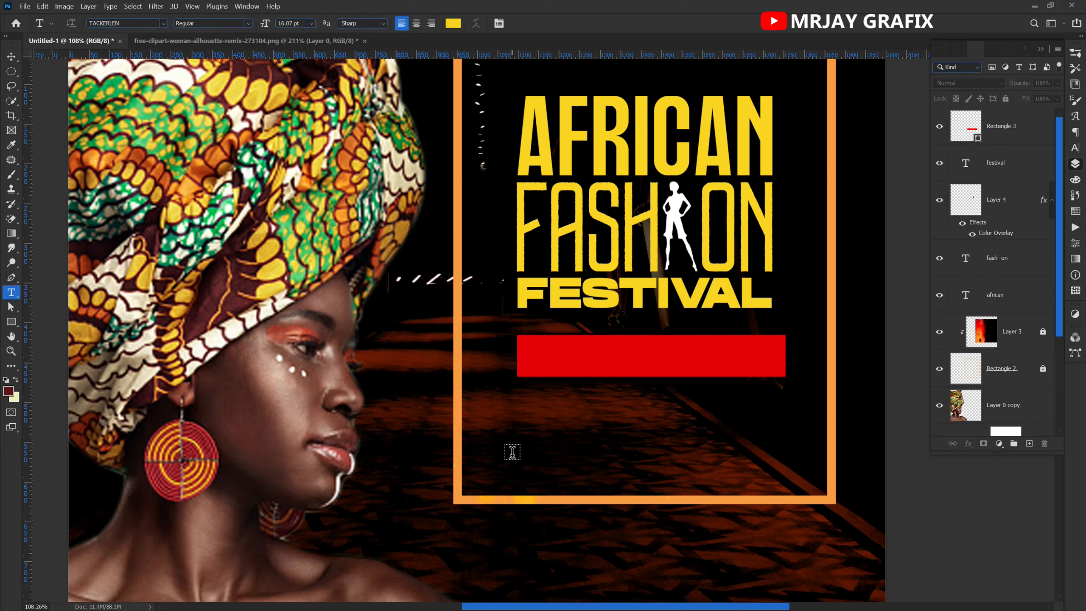
click(535, 355)
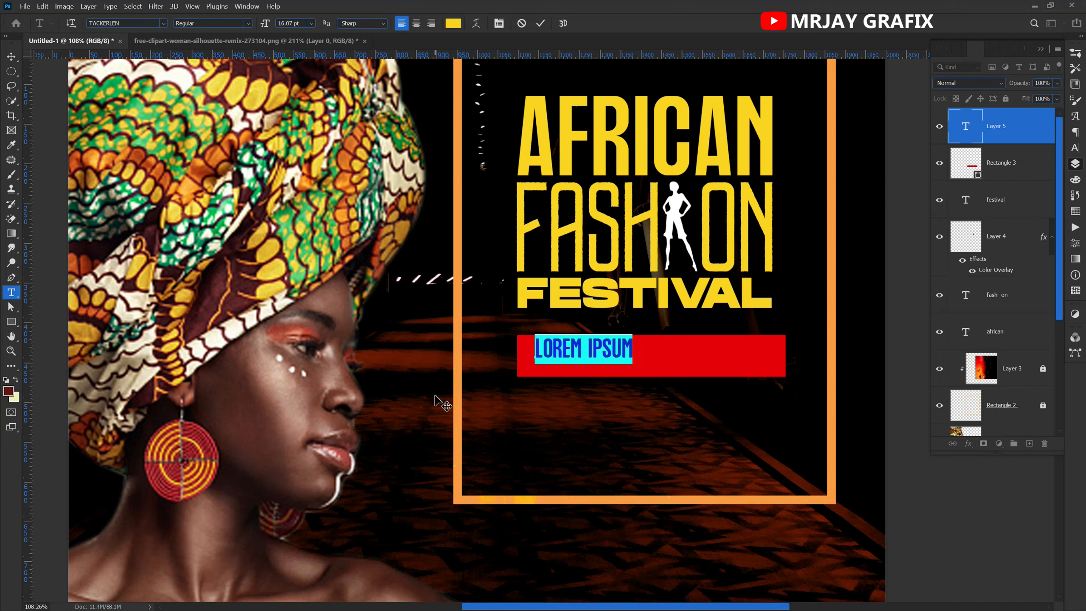
text(COM)
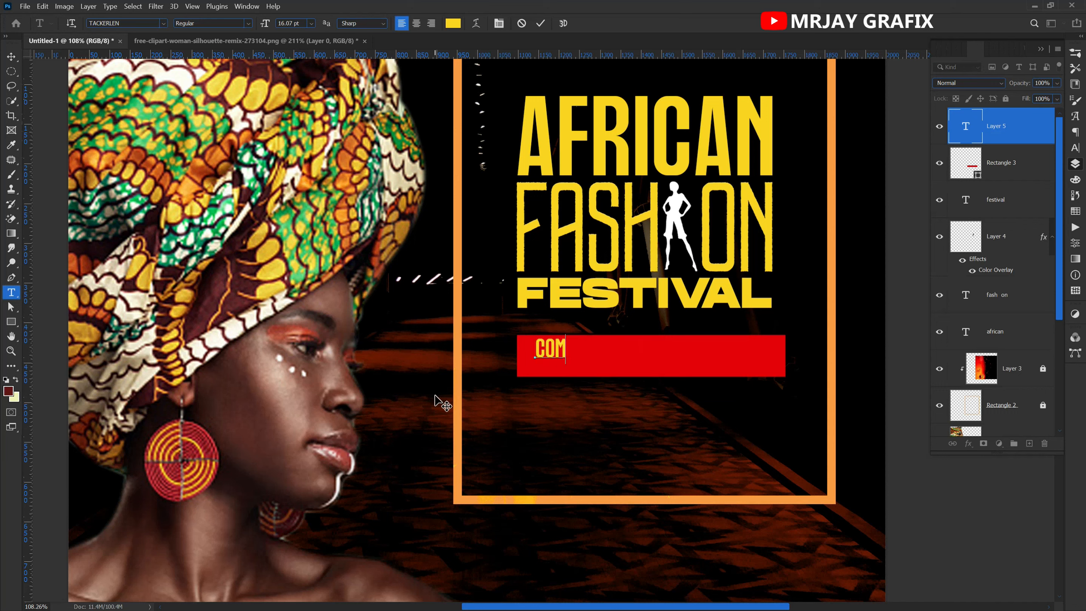
text(ING)
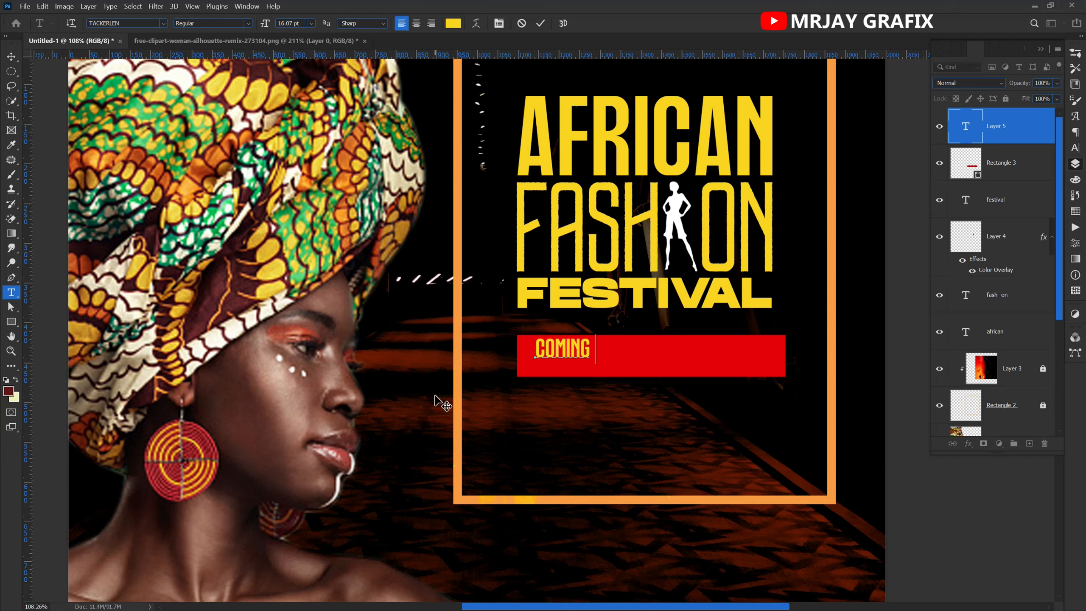
text( SOM)
text(N)
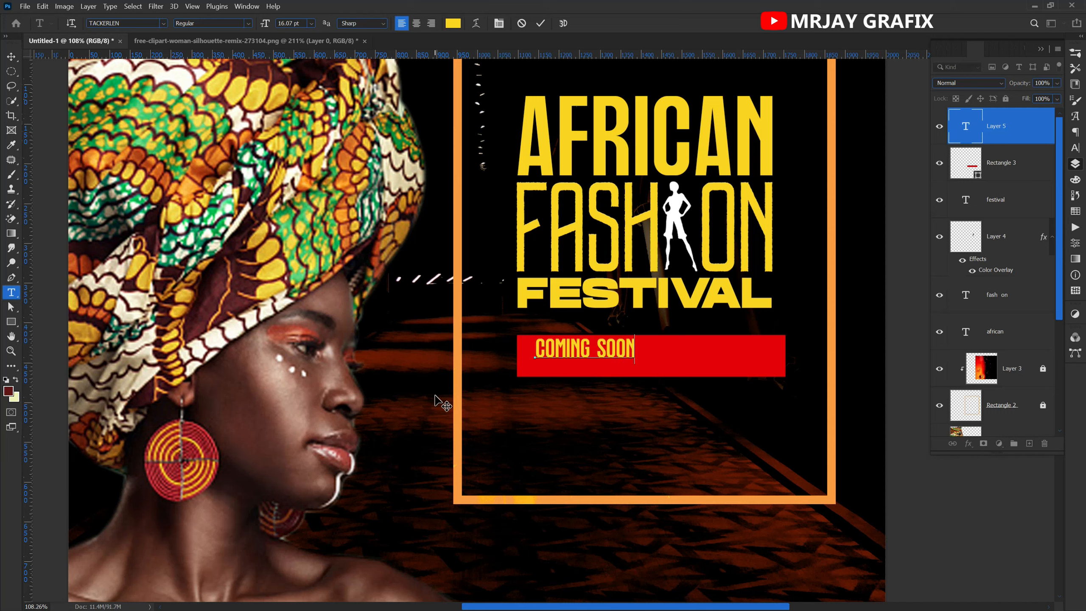
click(540, 27)
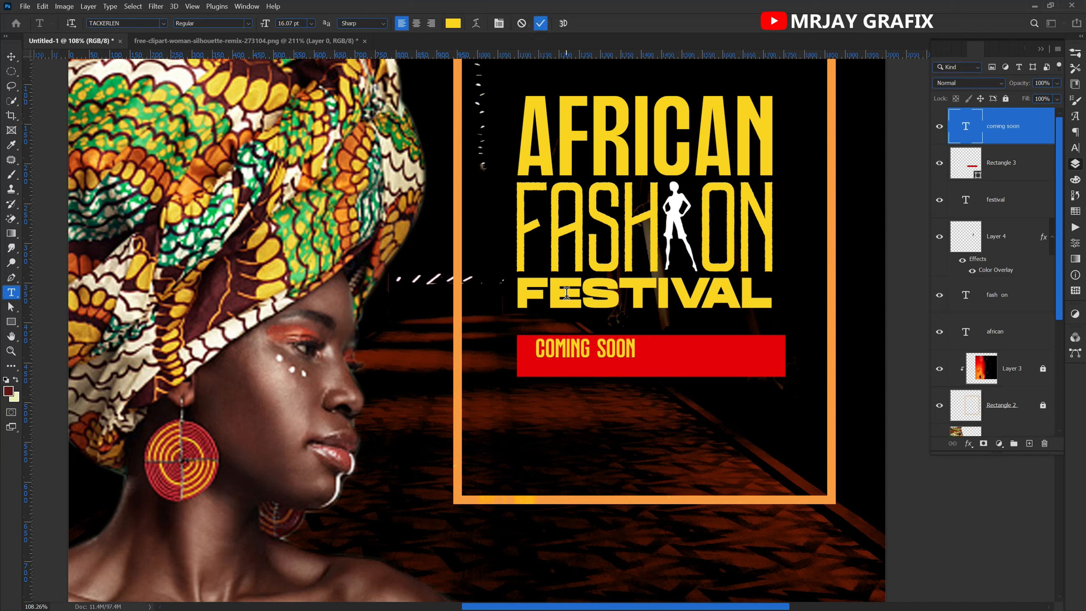
Centre the COMING SOON text on the red rectangle, and select the rectangle.
key(v)
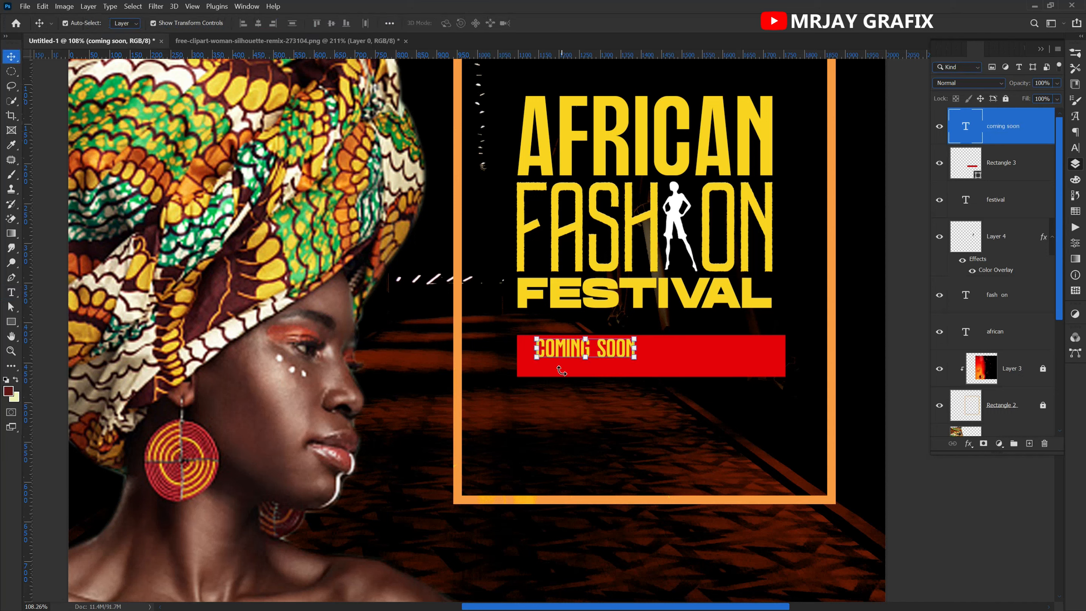
drag(554, 350, 613, 357)
click(553, 370)
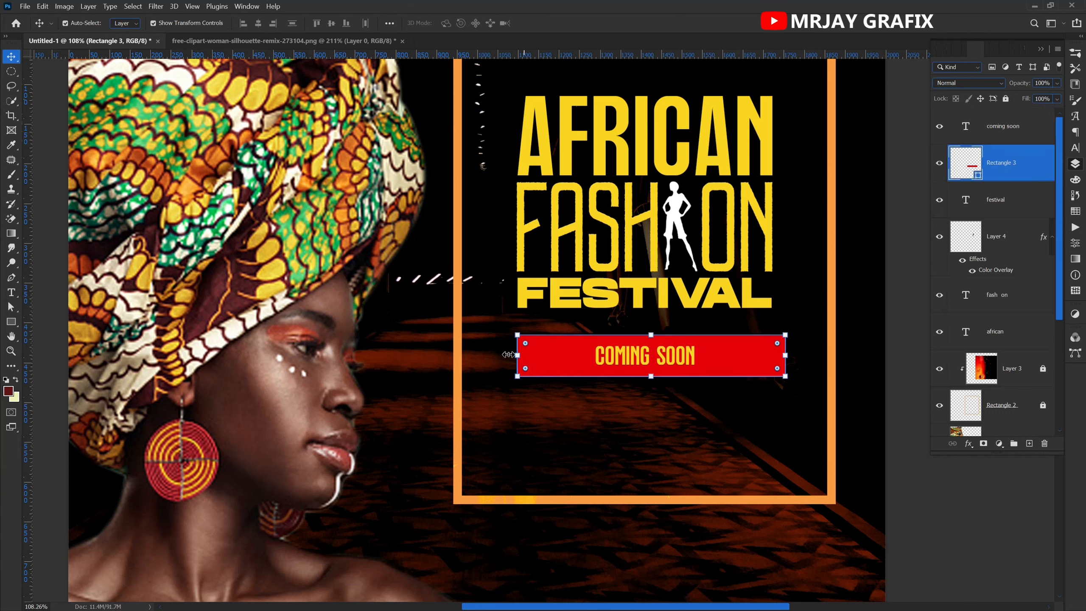
Narrow the red rectangle from both sides to 79% of its width around the COMING SOON text.
click(515, 356)
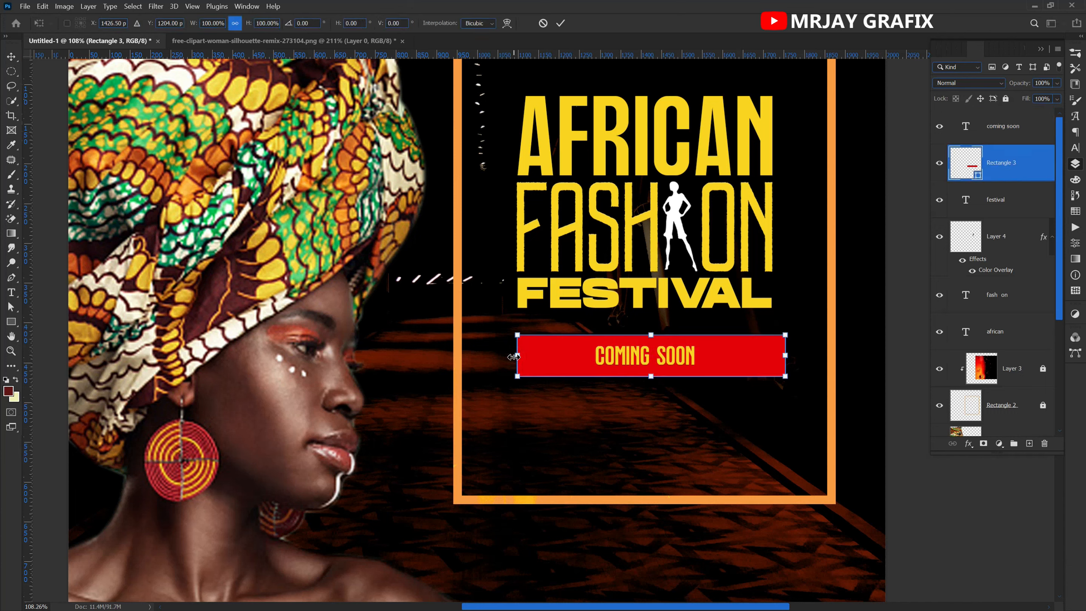
drag(515, 356, 545, 356)
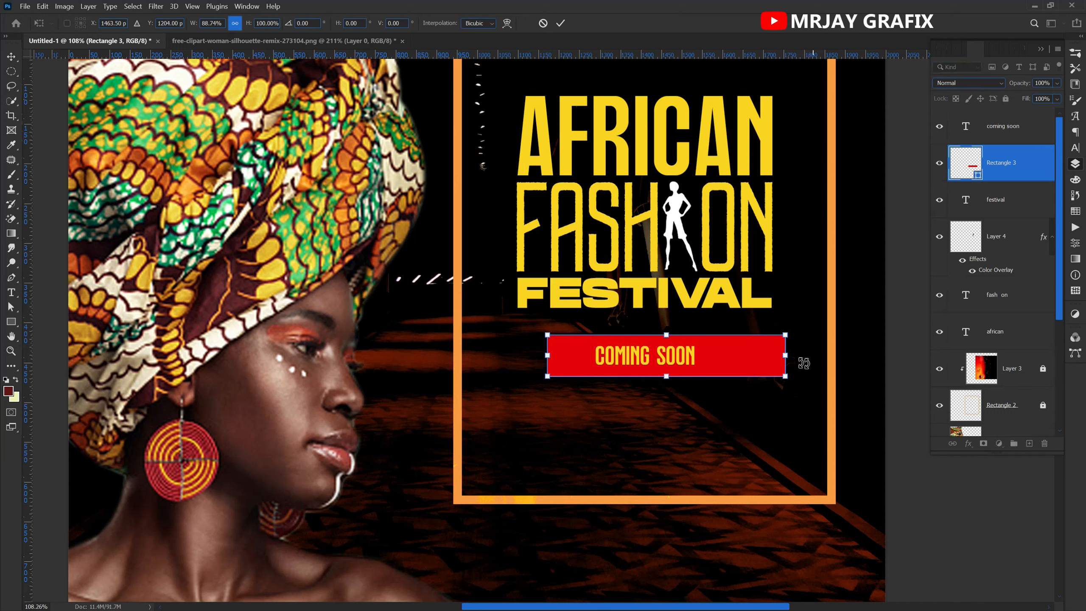
drag(790, 362, 760, 362)
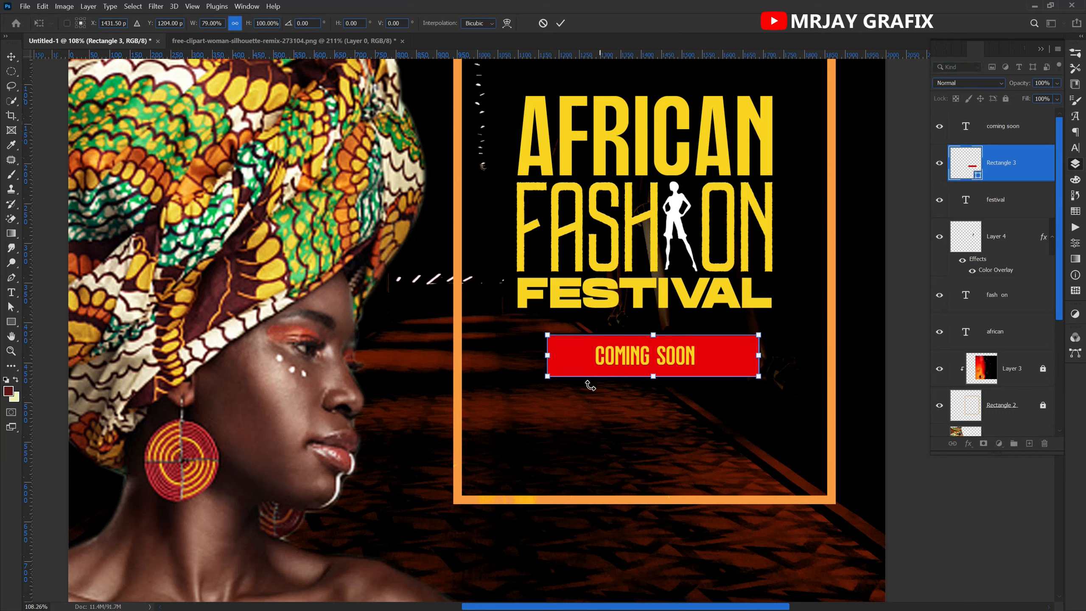
key(Return)
Move the red rectangle and its COMING SOON text together further down inside the orange frame.
click(599, 416)
mouse_move(611, 402)
mouse_down()
mouse_move(611, 362)
mouse_move(608, 406)
mouse_up()
click(582, 461)
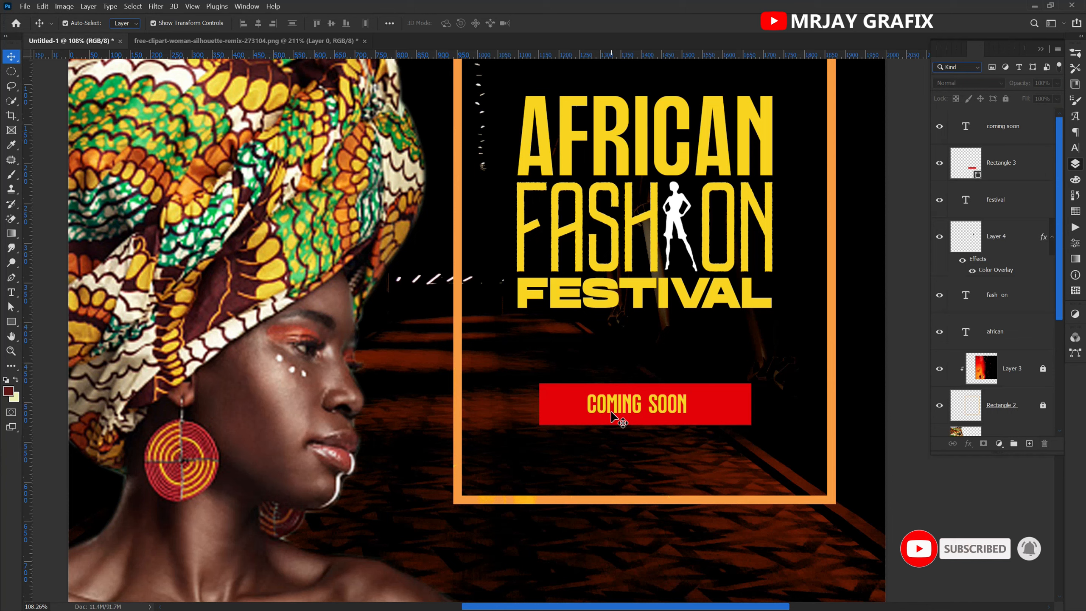
Enlarge the COMING SOON text proportionally to 22.76 pt and centre it on the red rectangle.
click(613, 415)
drag(586, 415, 563, 424)
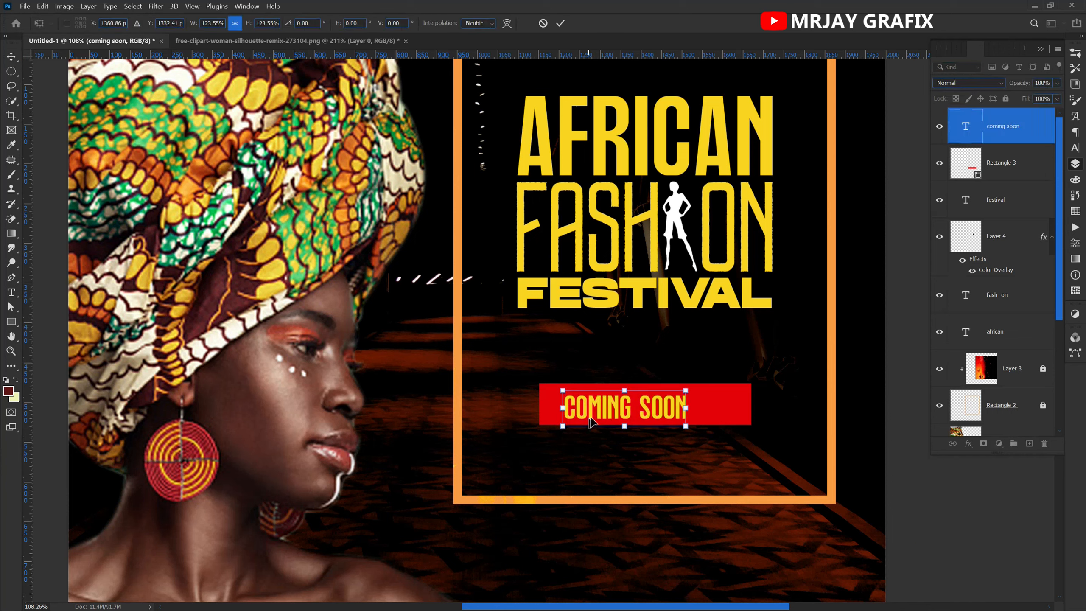
key(Return)
drag(689, 391, 704, 385)
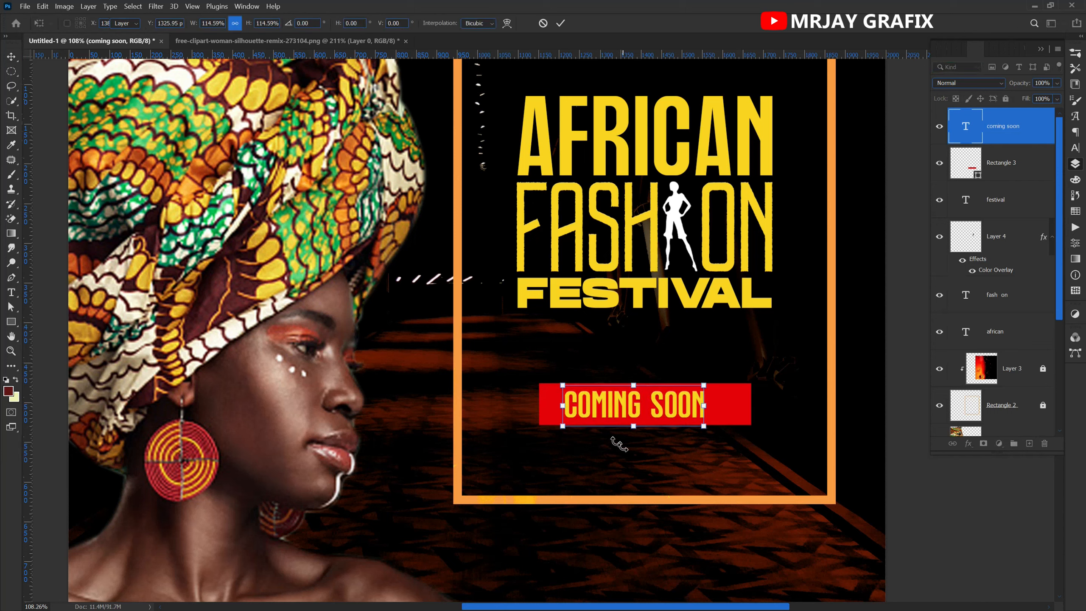
key(Return)
drag(594, 427, 611, 427)
Recolour the COMING SOON text white (ffffff) and deselect it.
click(1075, 147)
click(1044, 117)
drag(789, 250, 770, 244)
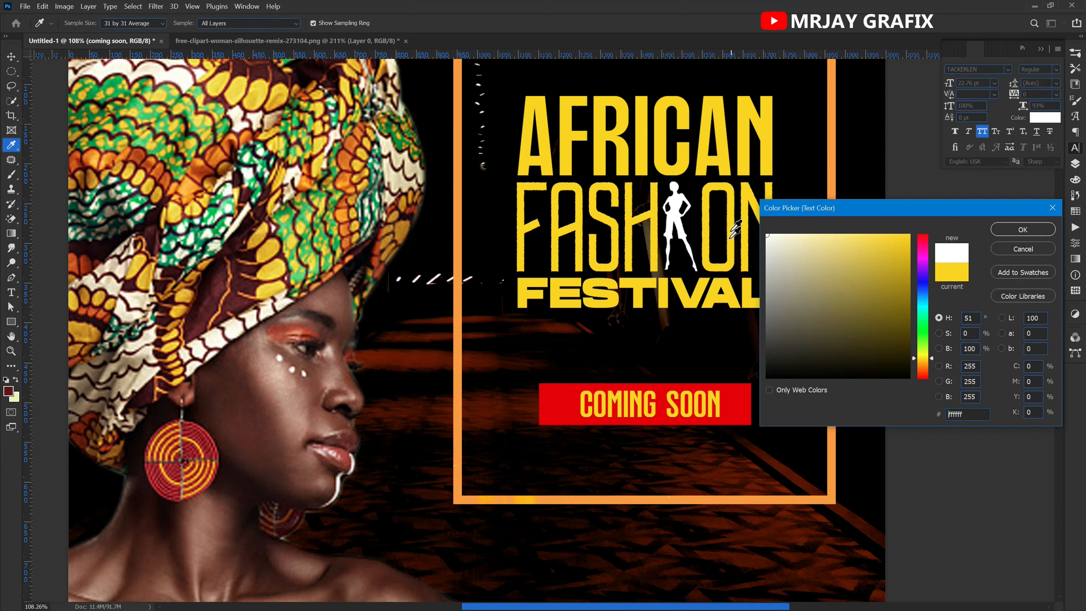
key(Return)
click(532, 465)
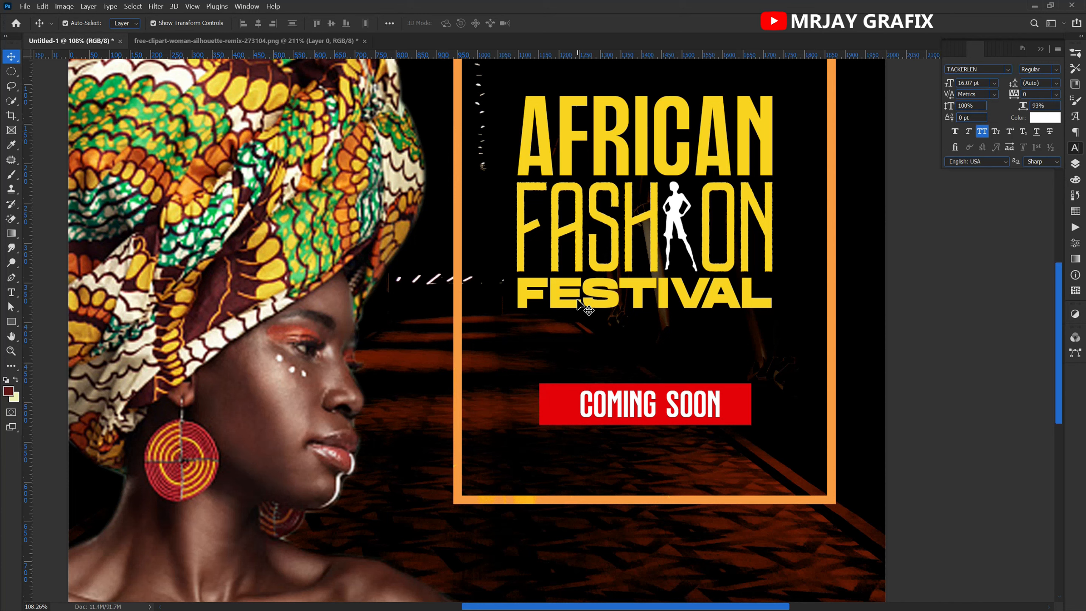
Duplicate the FESTIVAL text into the gap above the red banner and scale the copy down to 8.68 pt.
drag(574, 291, 572, 356)
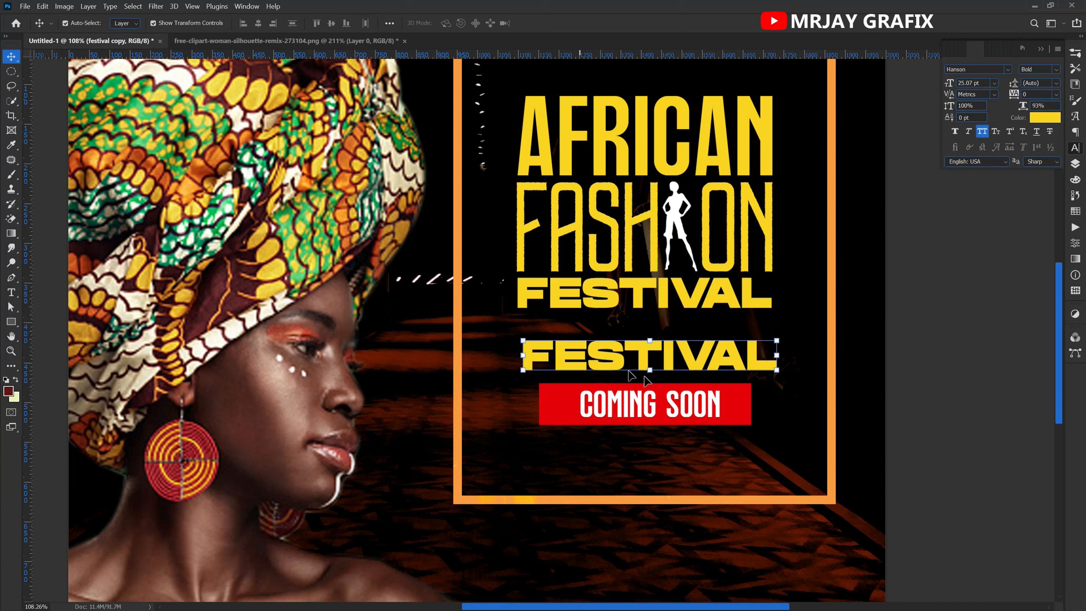
drag(650, 371, 650, 352)
drag(636, 349, 636, 345)
key(Return)
Replace the small FESTIVAL copy's wording with the line "WE ARE GOING TO CELEBRATE".
double_click(633, 343)
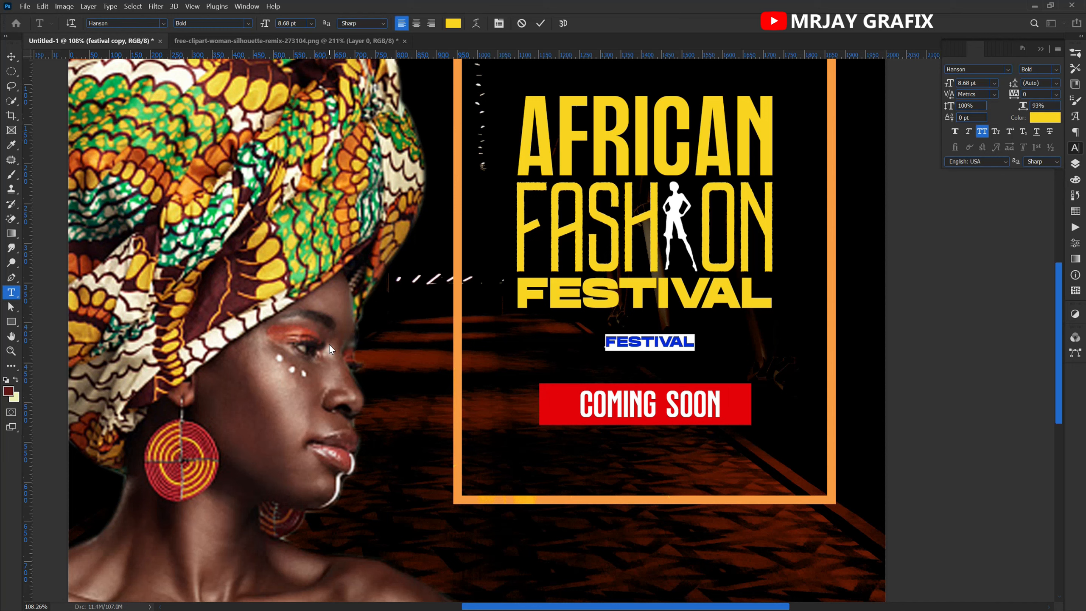
text(WE ARE GON)
key(BackSpace)
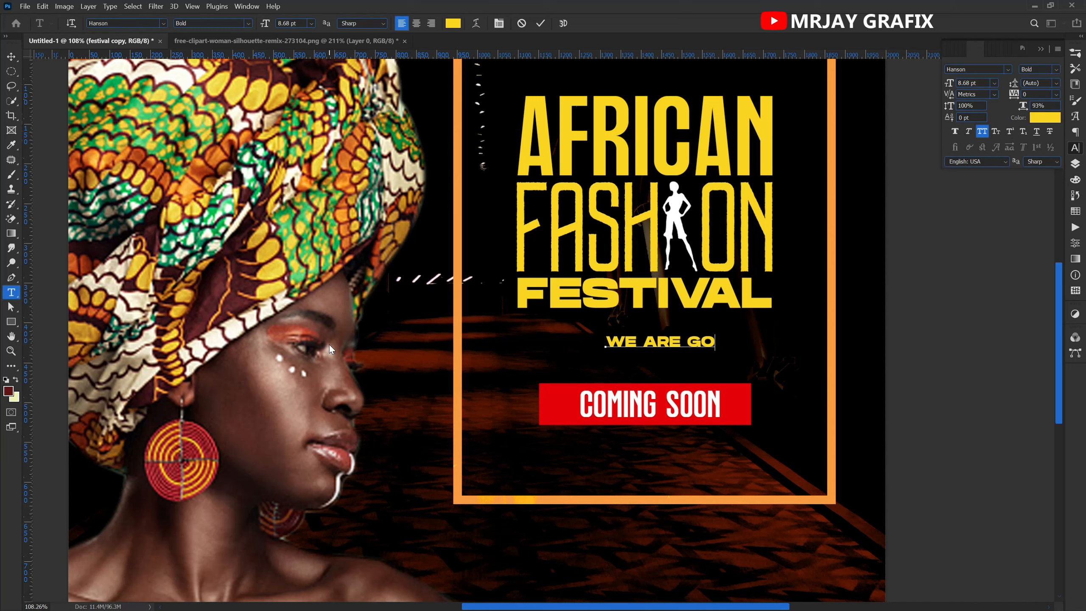
text(ING TO)
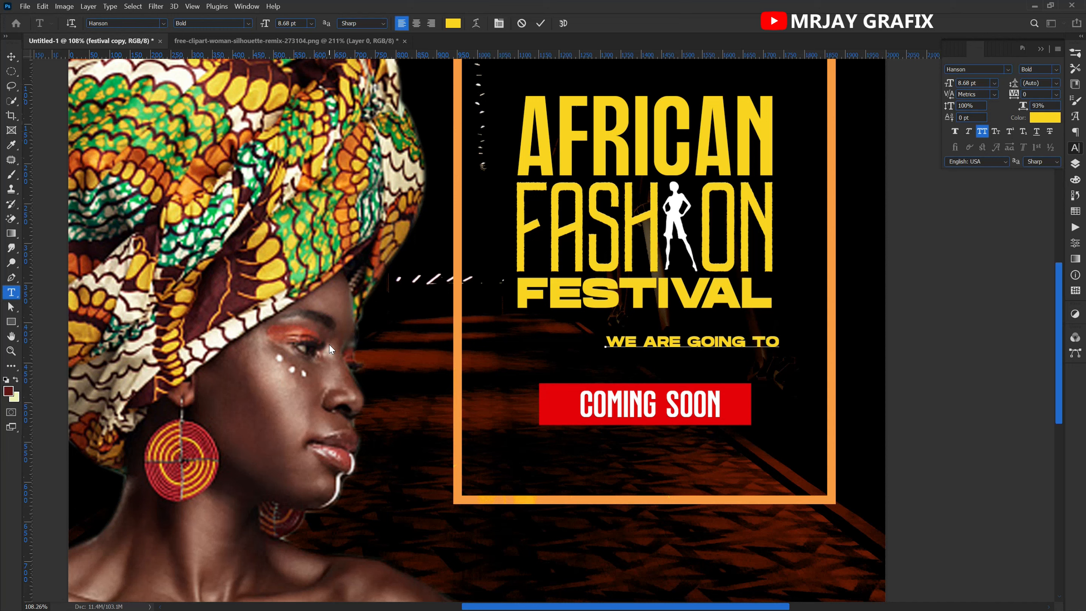
text( CELEBRATI)
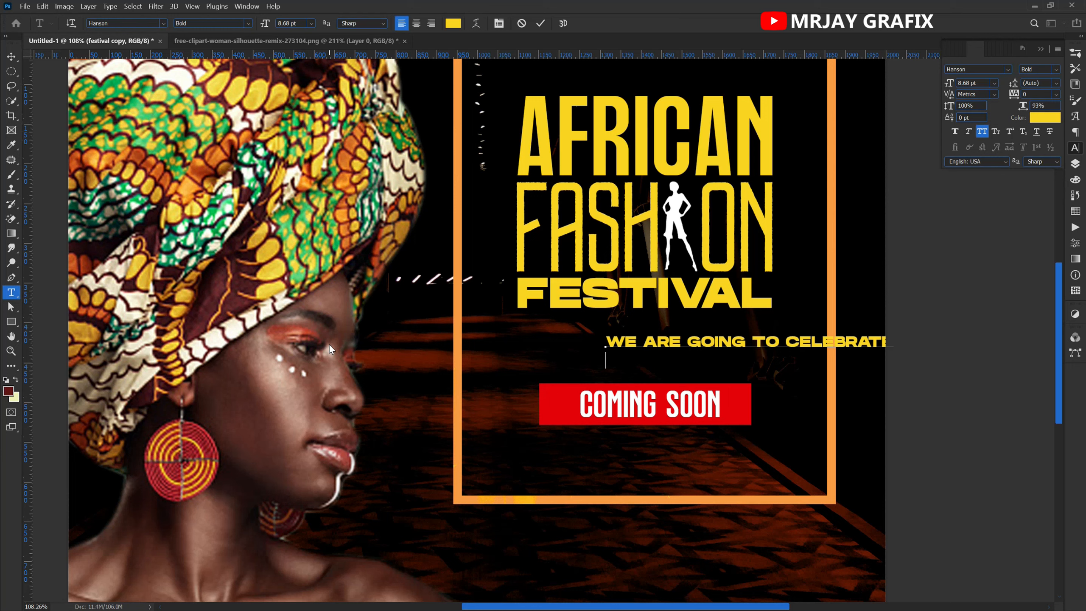
text(THIS FEST)
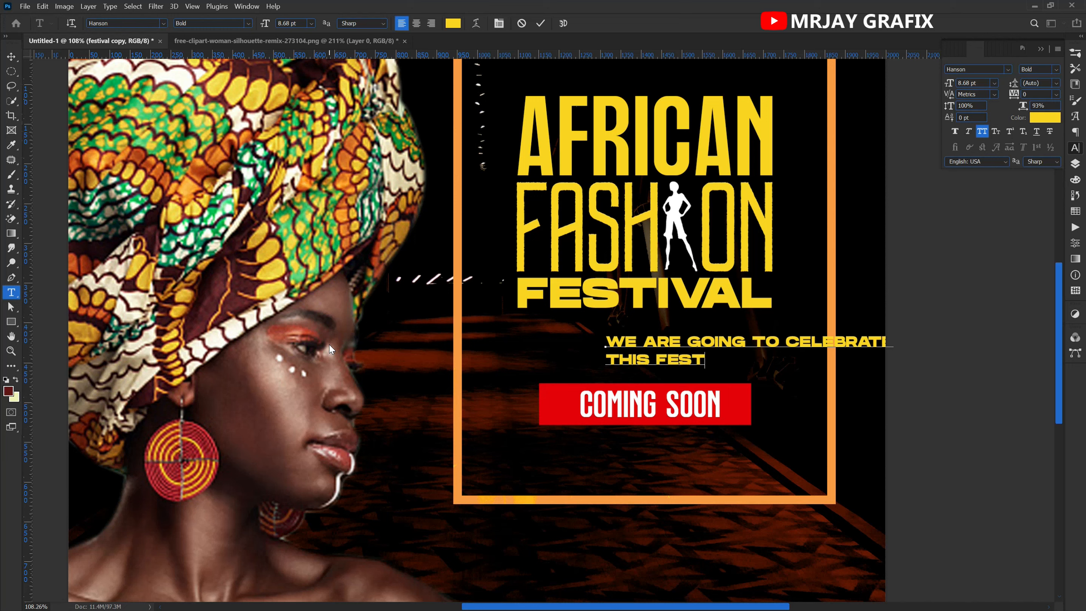
text(IVAL WI)
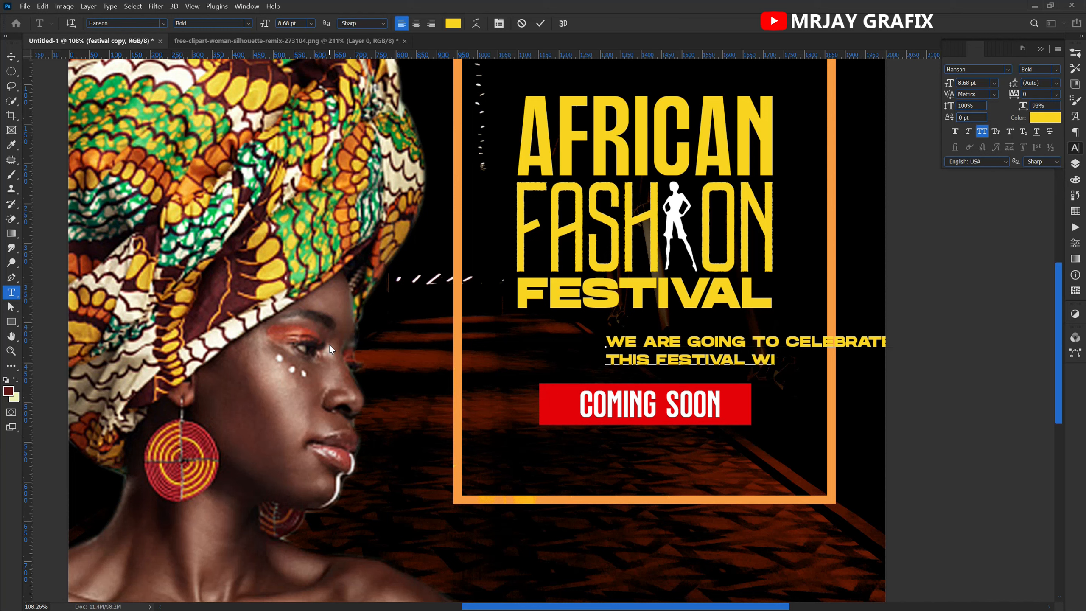
text(TH A GRANI)
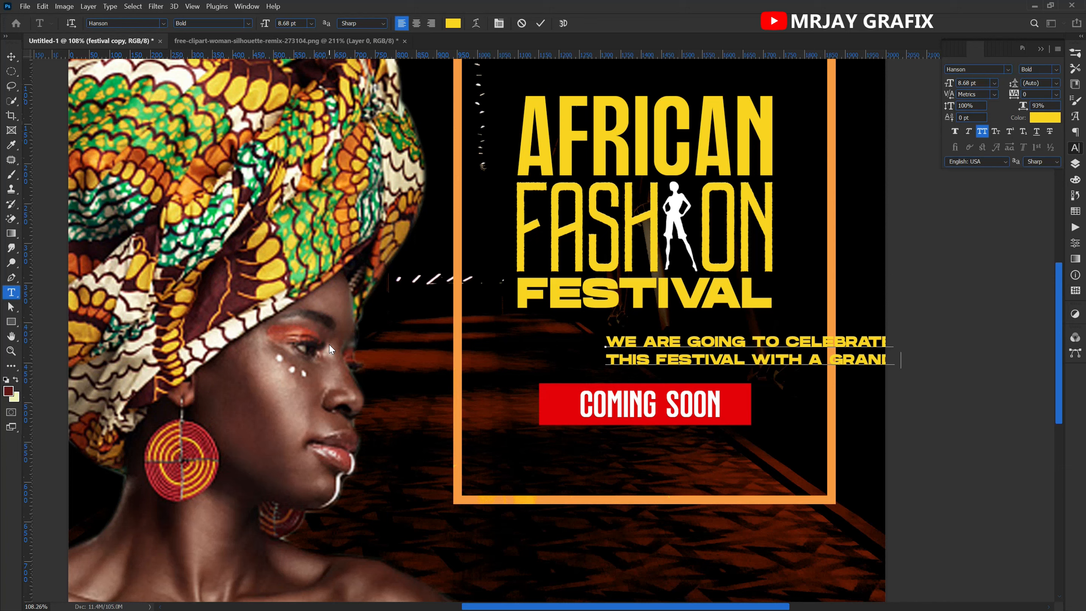
text(D)
Add a second tagline line reading "THIS FESTIVAL WITH A GRAND" and move the text block inside the orange frame.
drag(775, 437, 651, 413)
Add a third tagline line reading "STYLE IN TRADITIONALLY".
key(Return)
text(STLY)
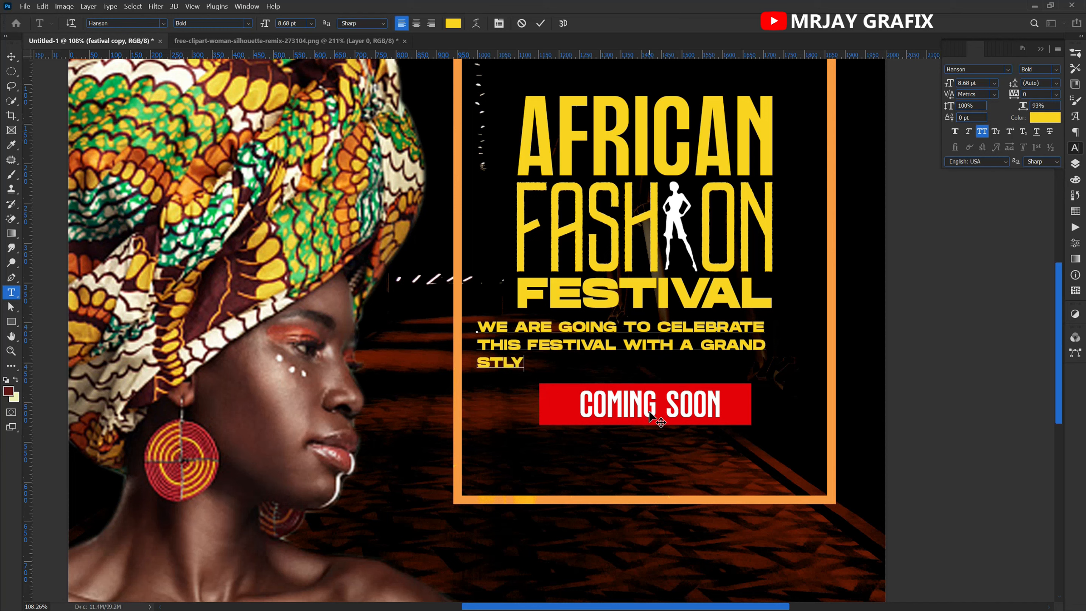
key(BackSpace)
key(BackSpace)
text(YLE IN)
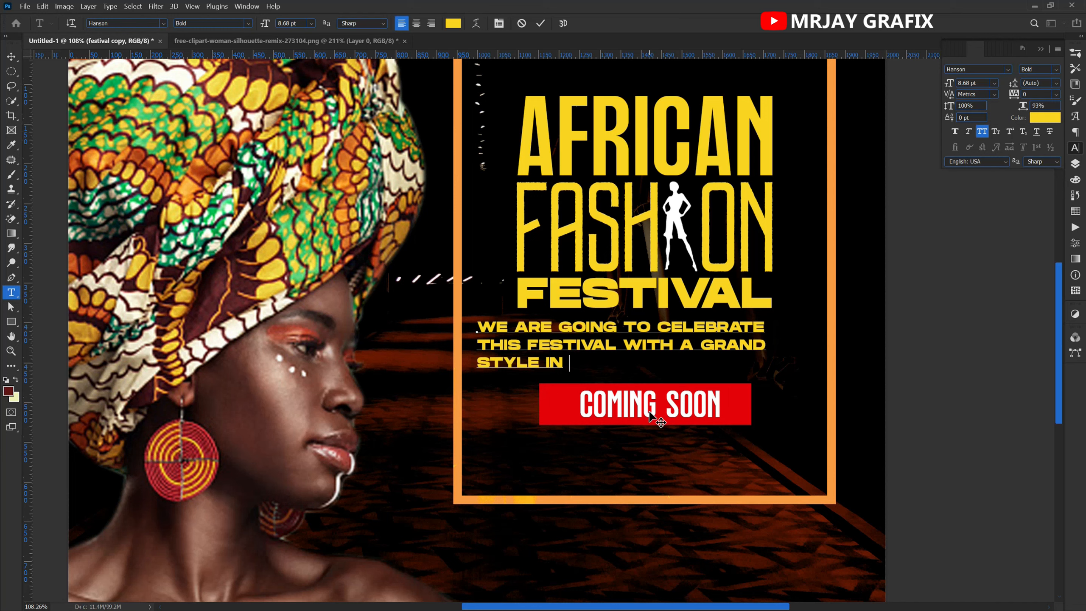
text(TYLE IN TRAD)
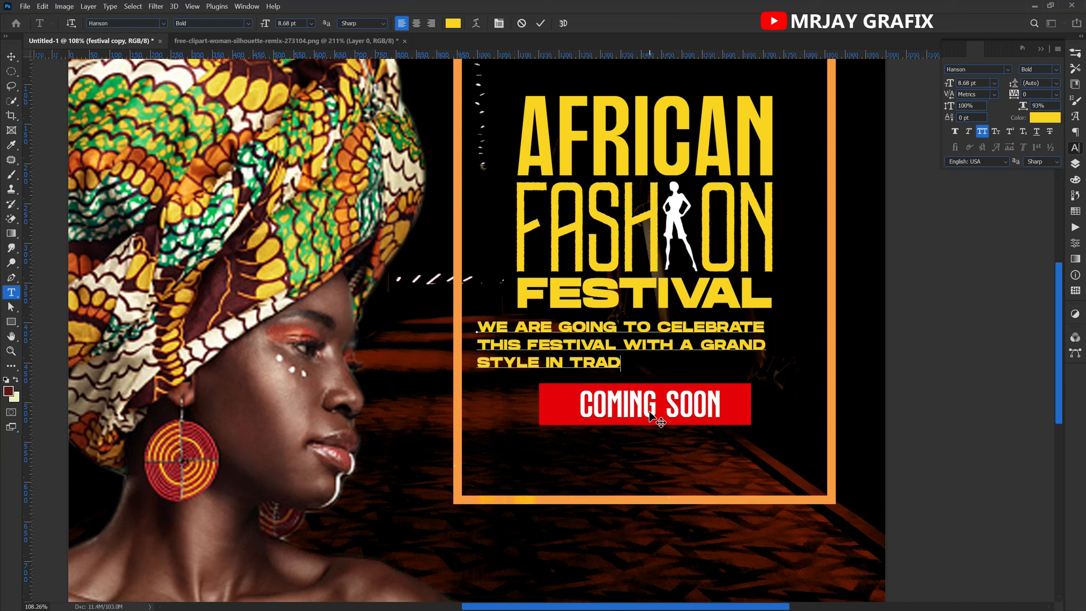
text(ITION)
key(BackSpace)
text(AL)
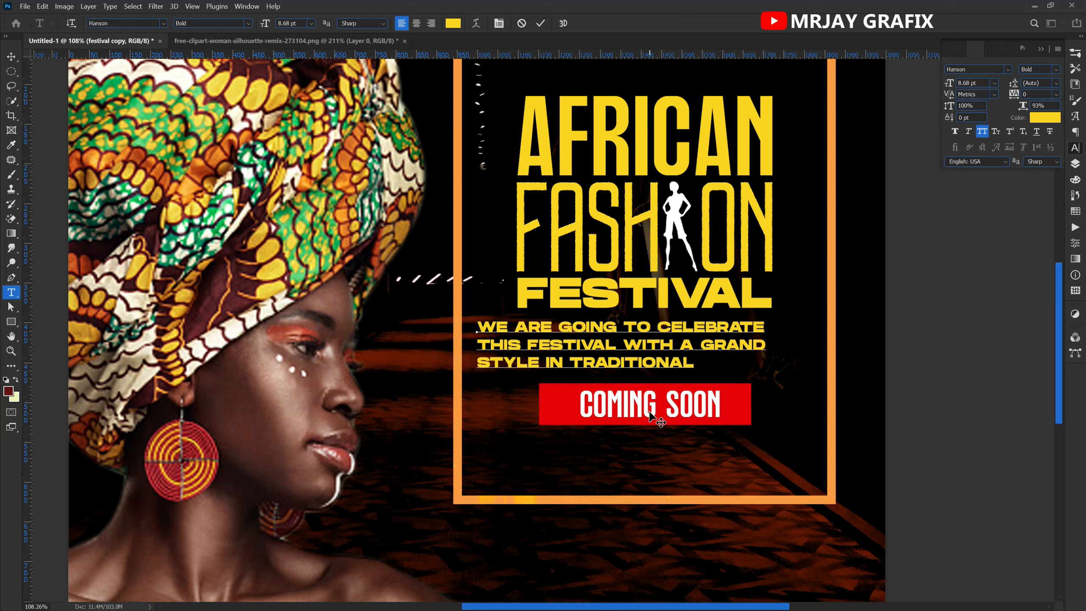
text(LY)
Centre-align all three tagline lines and reposition the block between FESTIVAL and the red banner.
key(ctrl+a)
click(416, 23)
drag(474, 396, 660, 395)
Open the selected tagline's font family for editing.
click(970, 69)
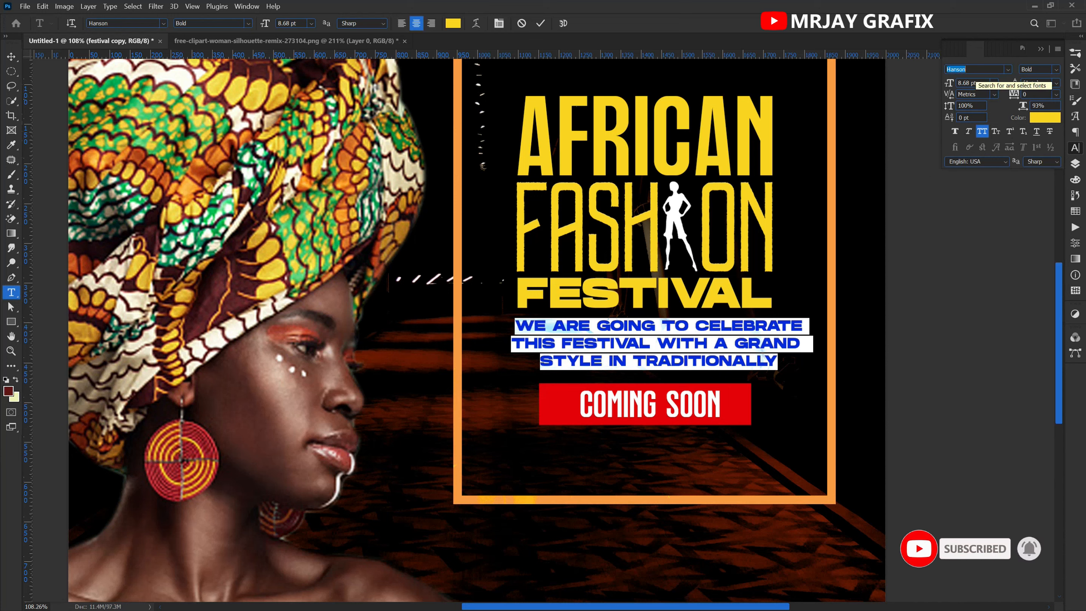